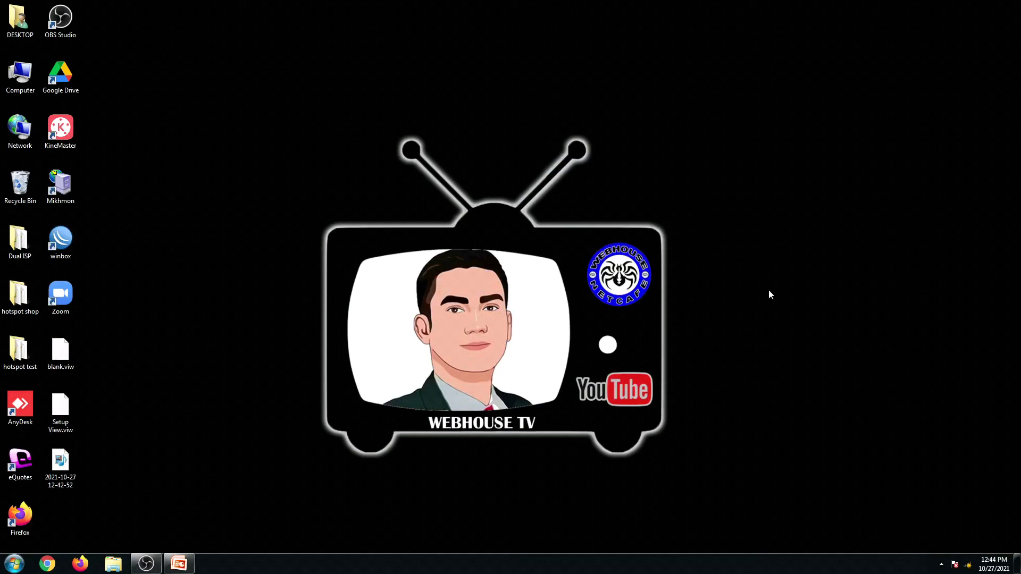
Join the COMFAST_6F2E_2G wireless network from the Windows 7 system tray network list
left_click(968, 567)
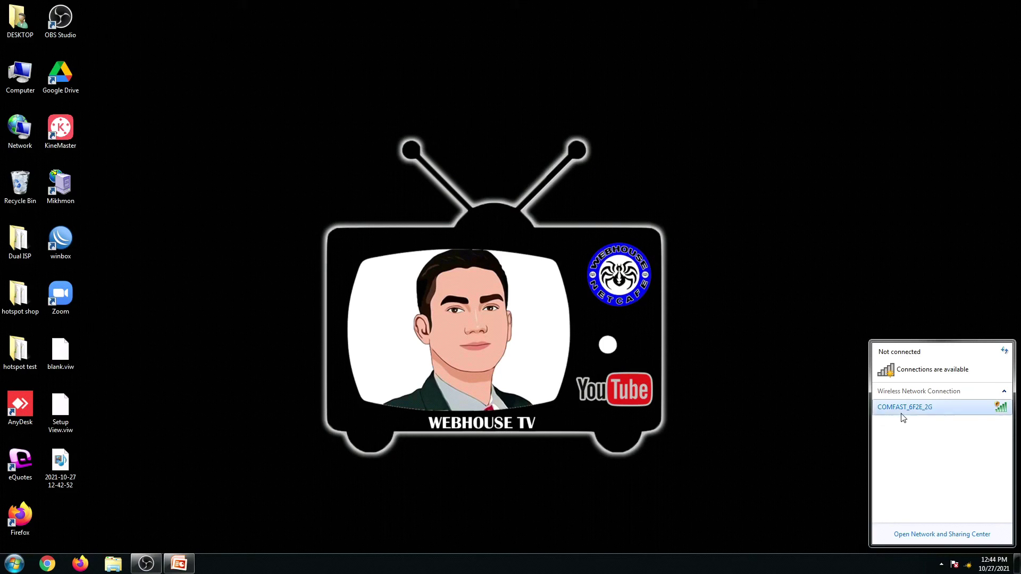
left_click(903, 416)
left_click(978, 450)
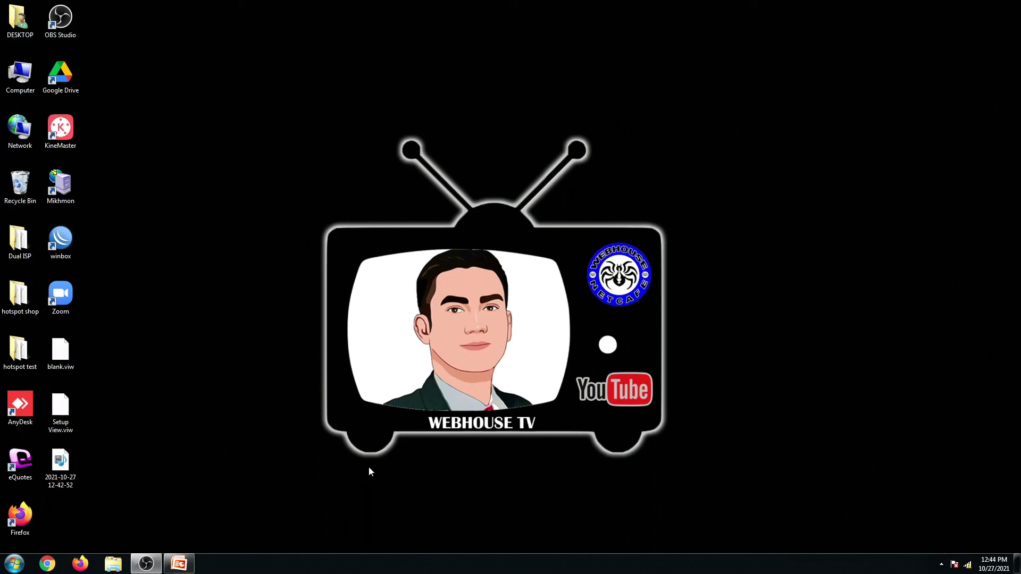
Launch Chrome and browse to the router address 192.168.10.1
left_click(47, 564)
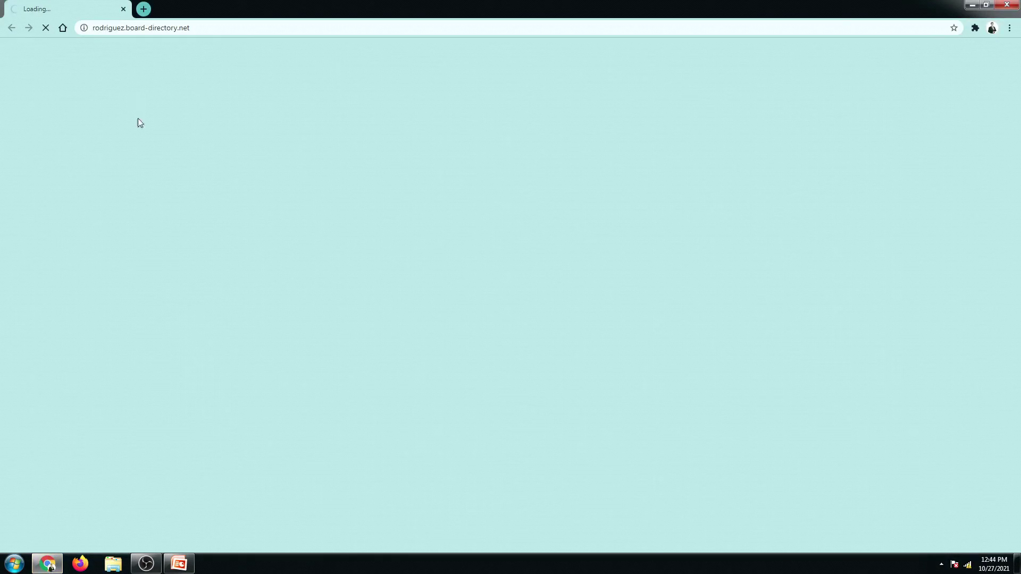
left_click(132, 30)
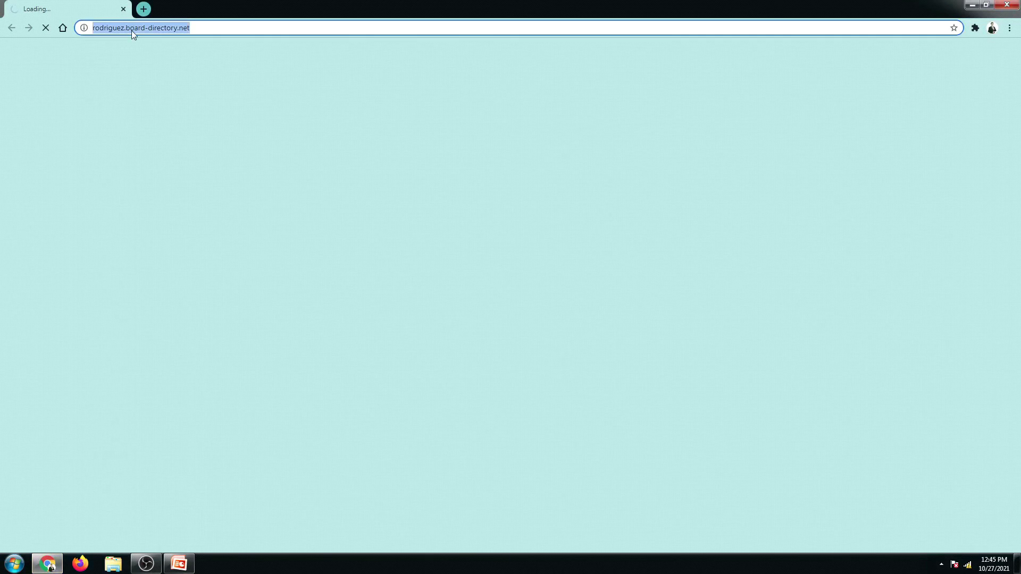
type("19")
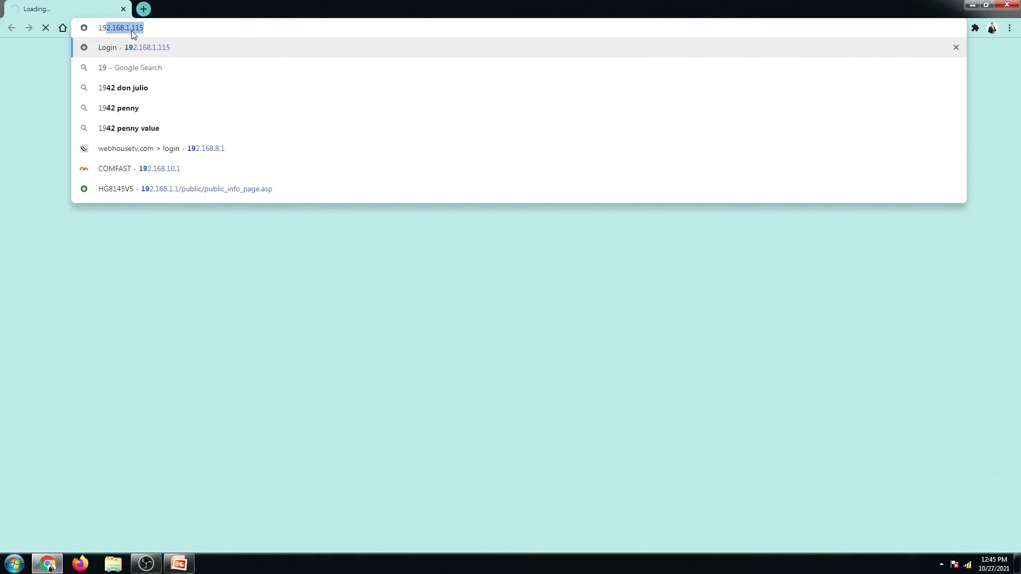
type("2.168")
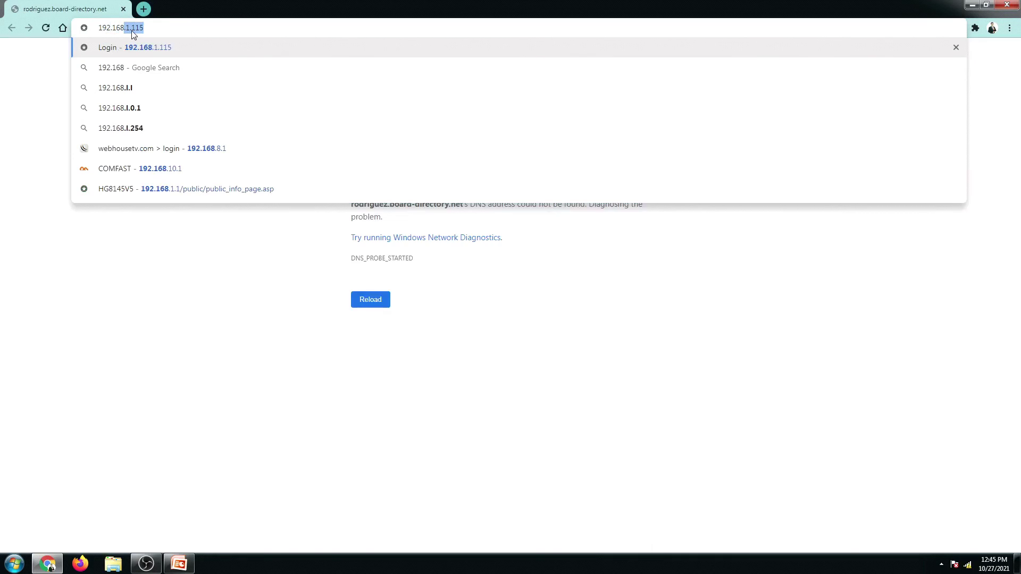
type(".10")
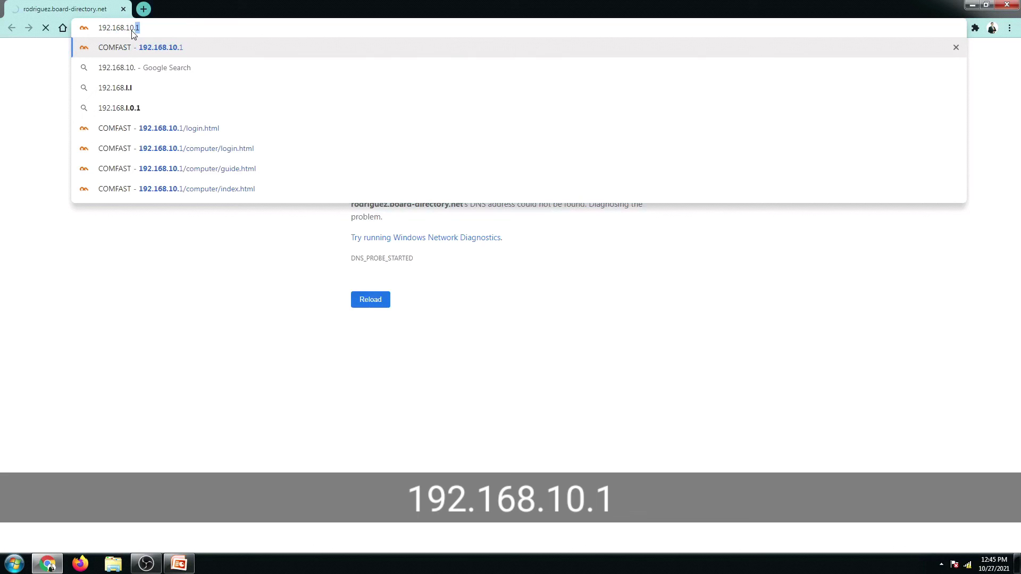
type(".1")
key("Return")
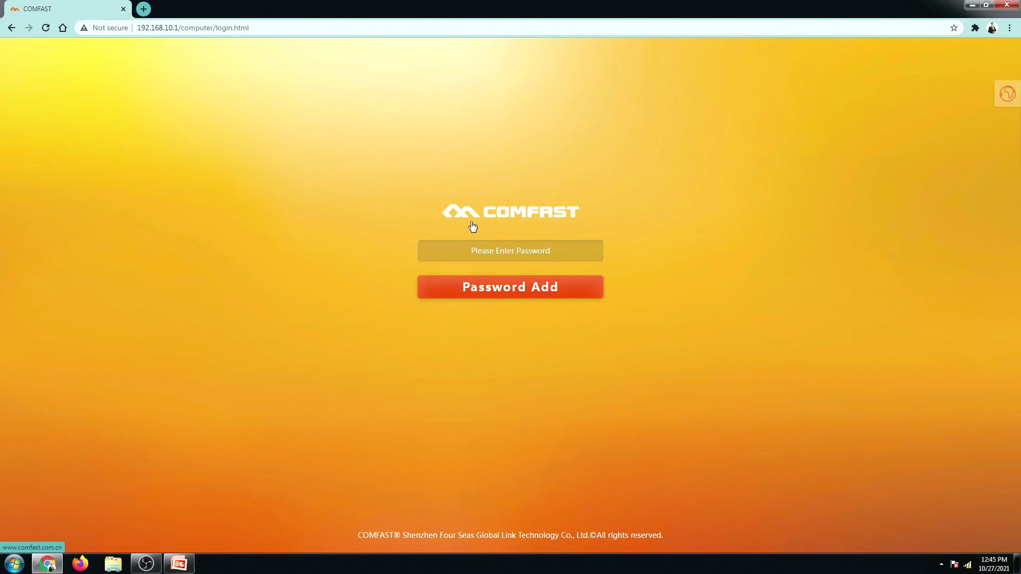
After checking the language menu, enter a new admin password and add it via Password Add
left_click(1007, 105)
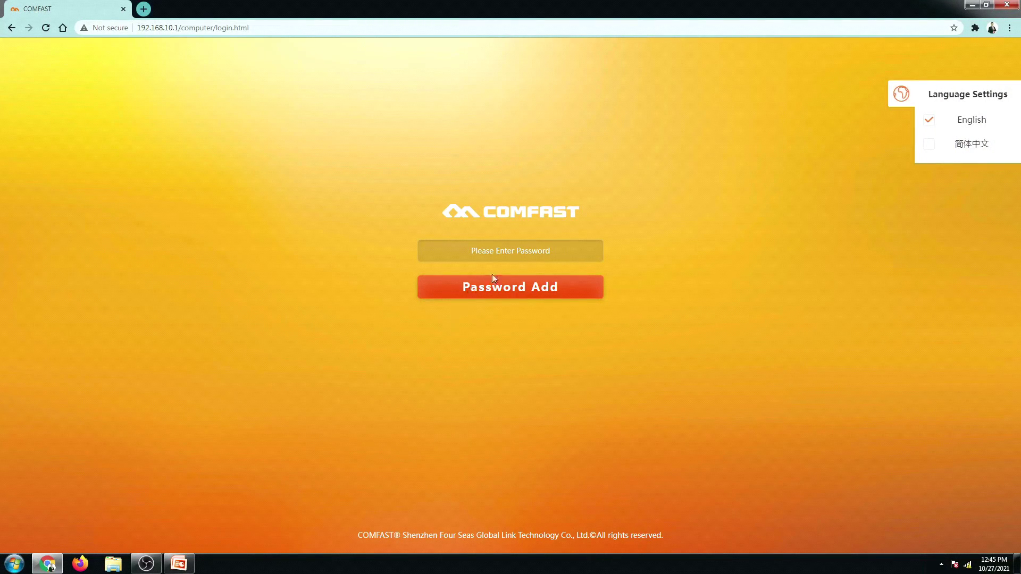
left_click(490, 256)
type("P")
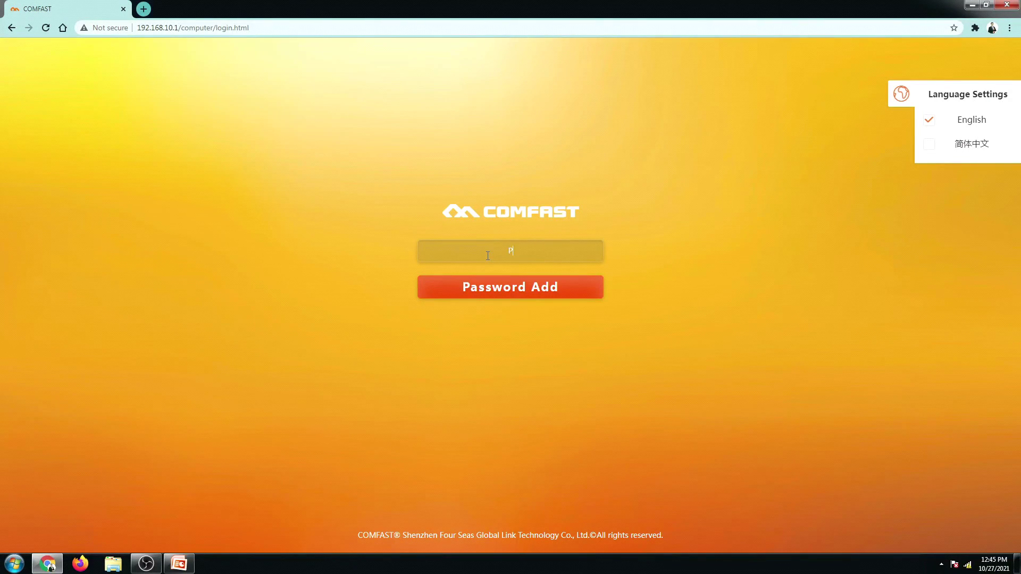
type("assword123")
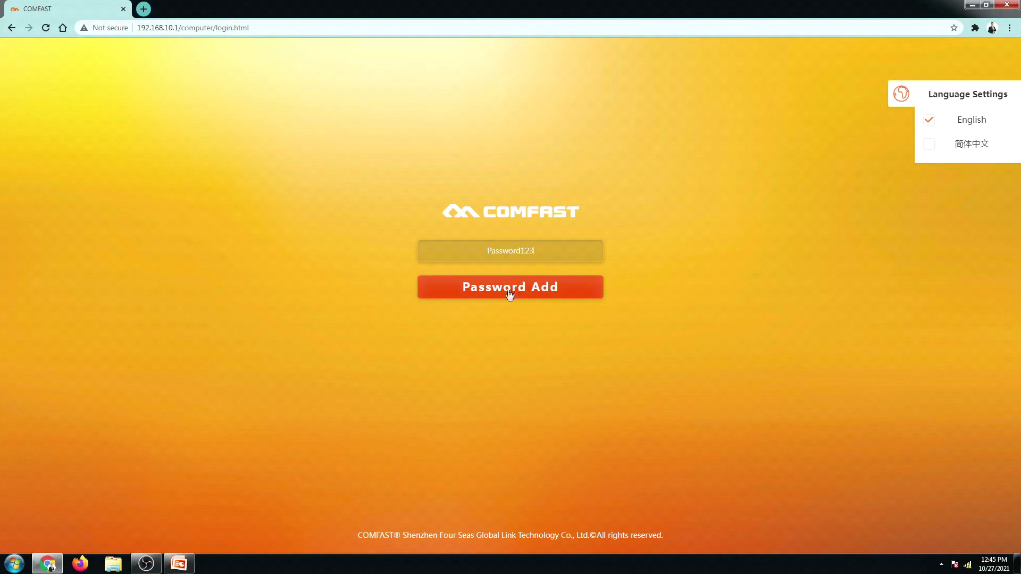
left_click(509, 292)
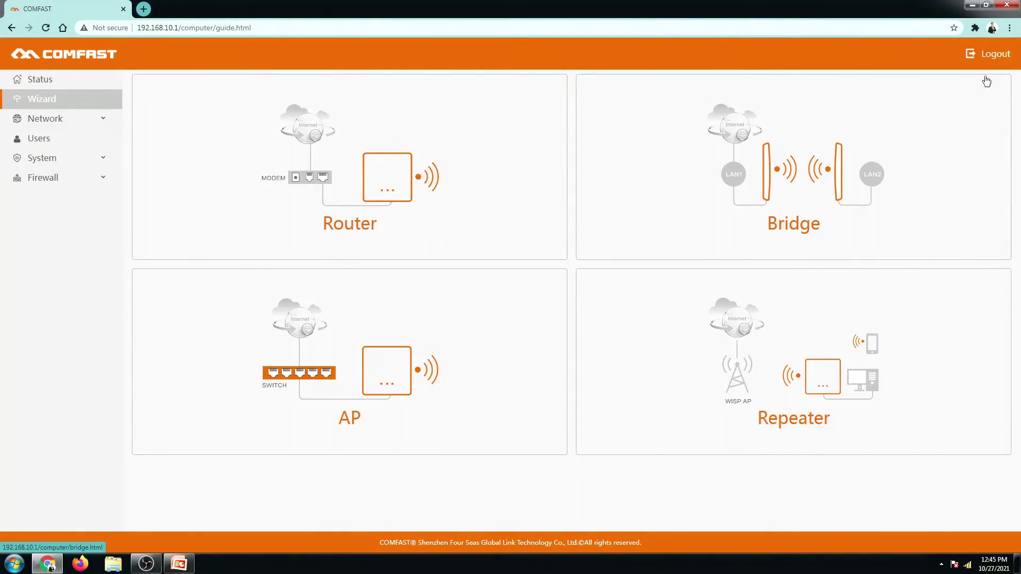
Log out, try logging in with another password, dismiss the Password Error, and reselect the password field
left_click(994, 54)
left_click(482, 250)
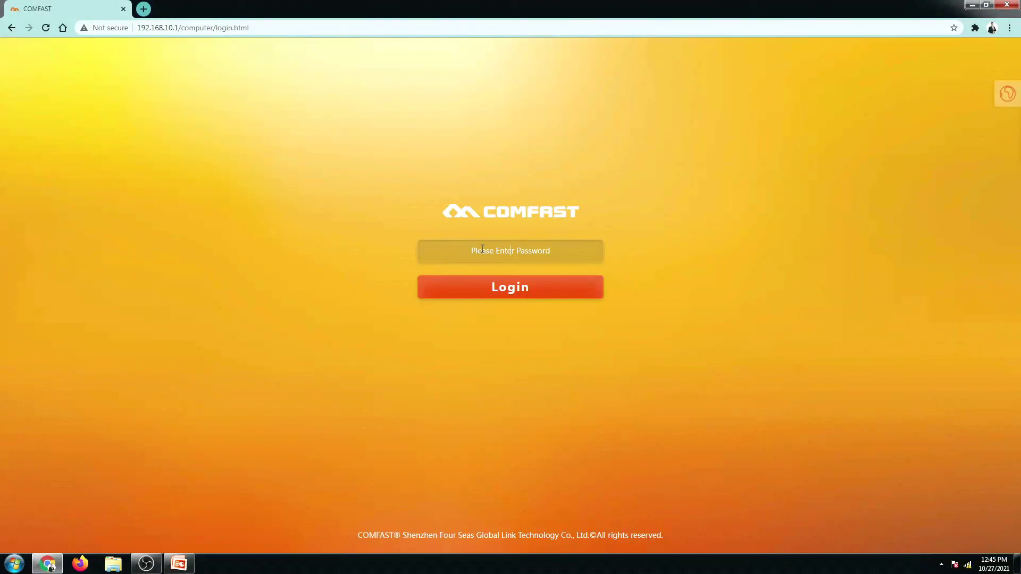
type("admin1234567")
left_click(524, 289)
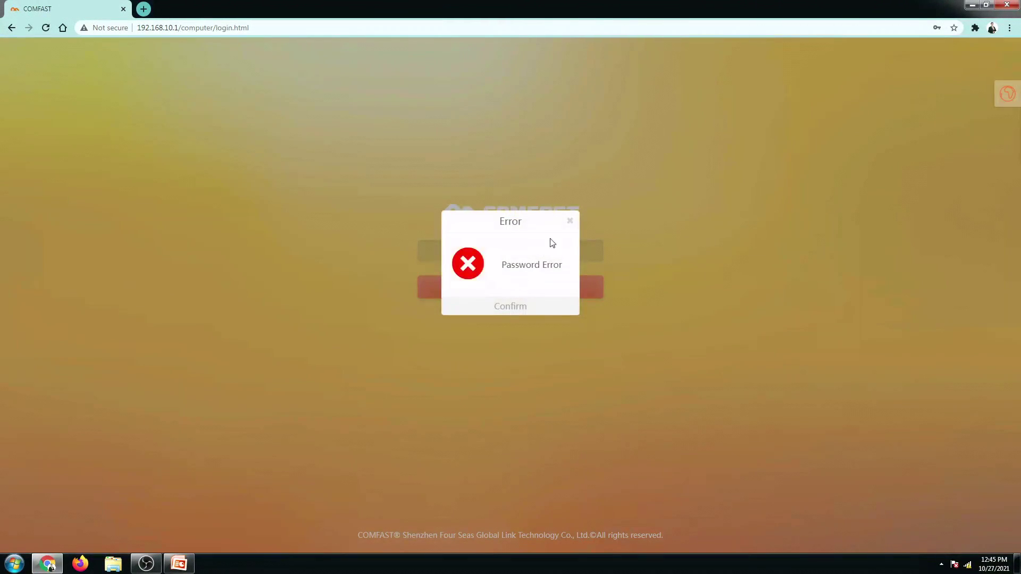
left_click(570, 224)
double_click(510, 257)
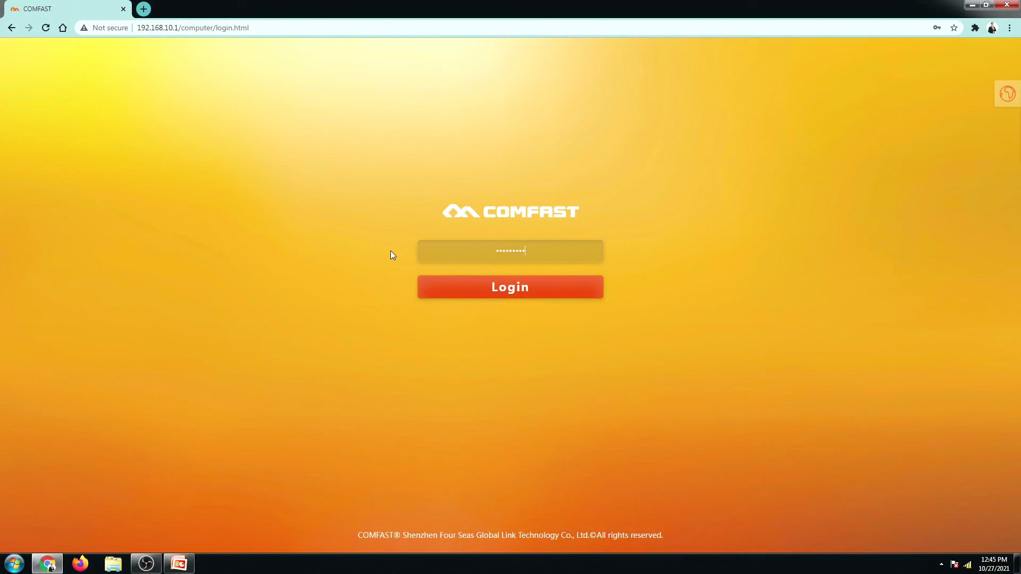
Log in with the admin password and check model CF-EW71, WAN IP 0.0.0.0 and SSID COMFAST_6F2E_2G
type("56")
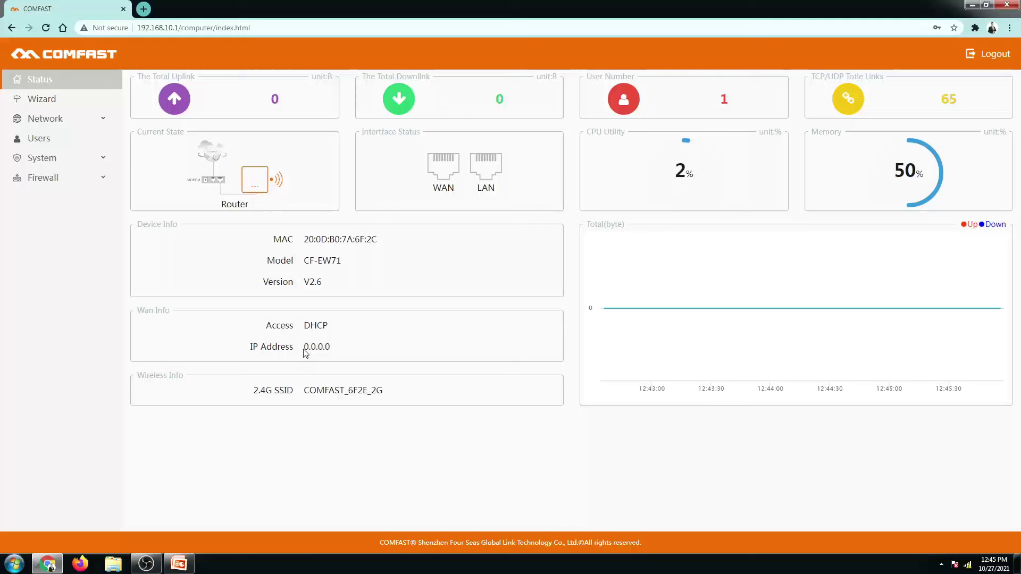
left_click_drag(305, 351, 334, 355)
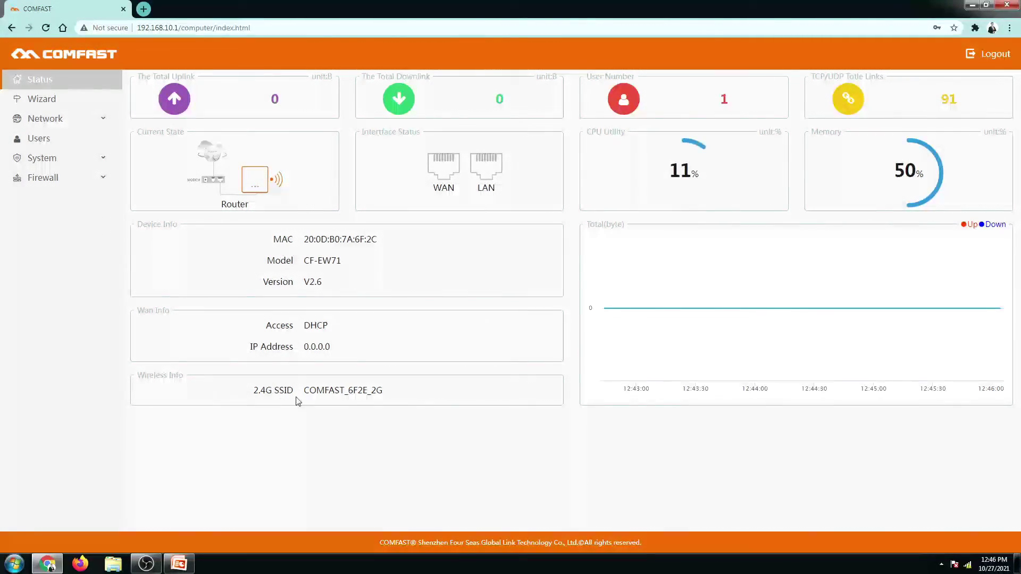
left_click_drag(298, 401, 381, 405)
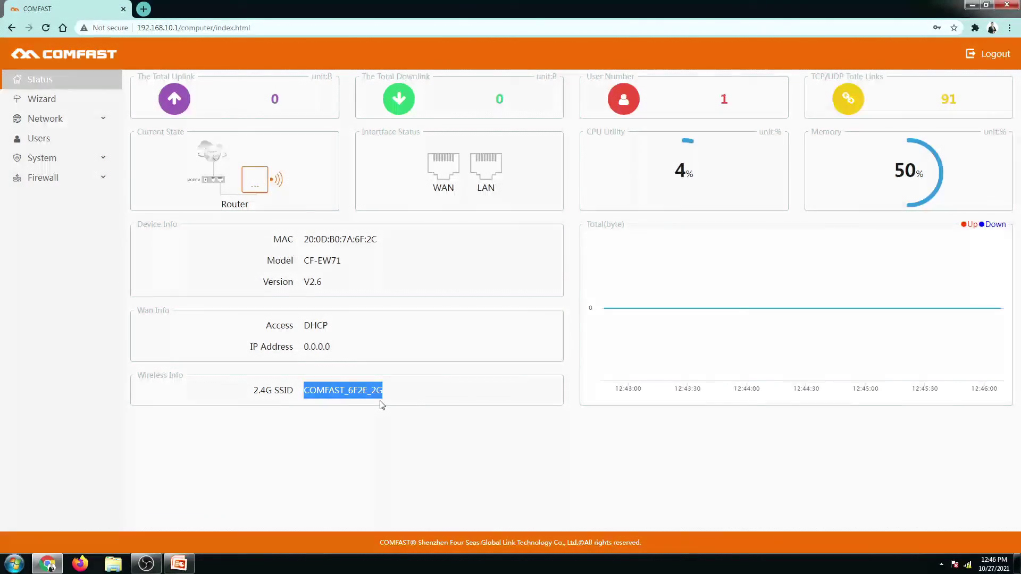
left_click(381, 405)
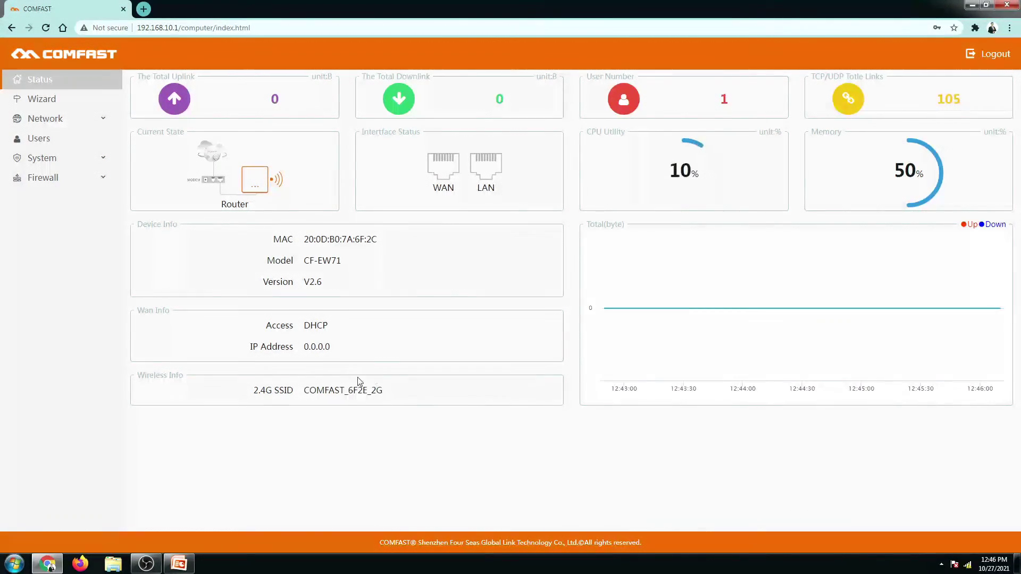
Bring up the Wizard page listing Router, Bridge, AP and Repeater modes
left_click(47, 101)
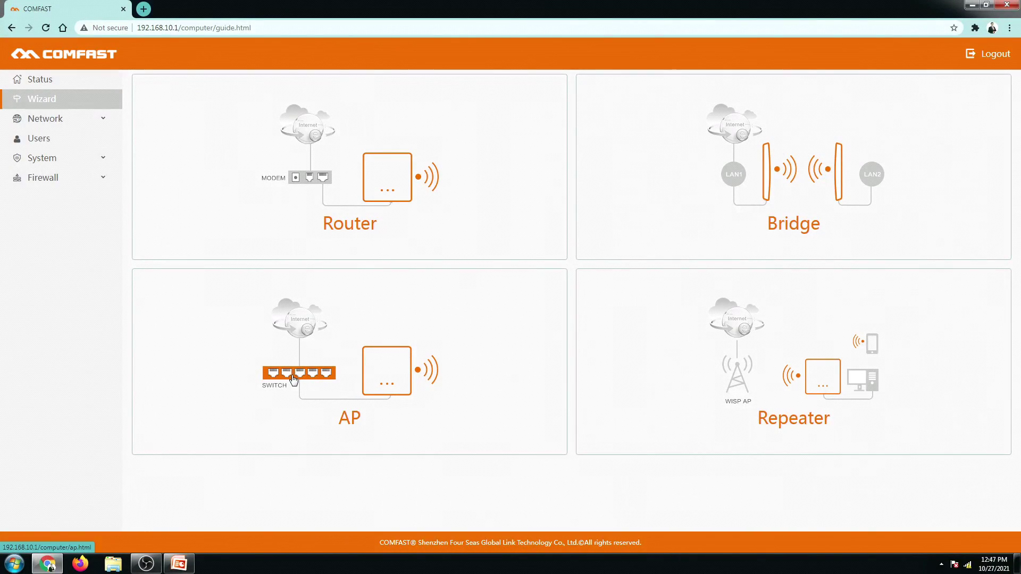
Choose AP mode and change the LAN IP address from 192.168.10.1 to 192.168.1.100
left_click(342, 379)
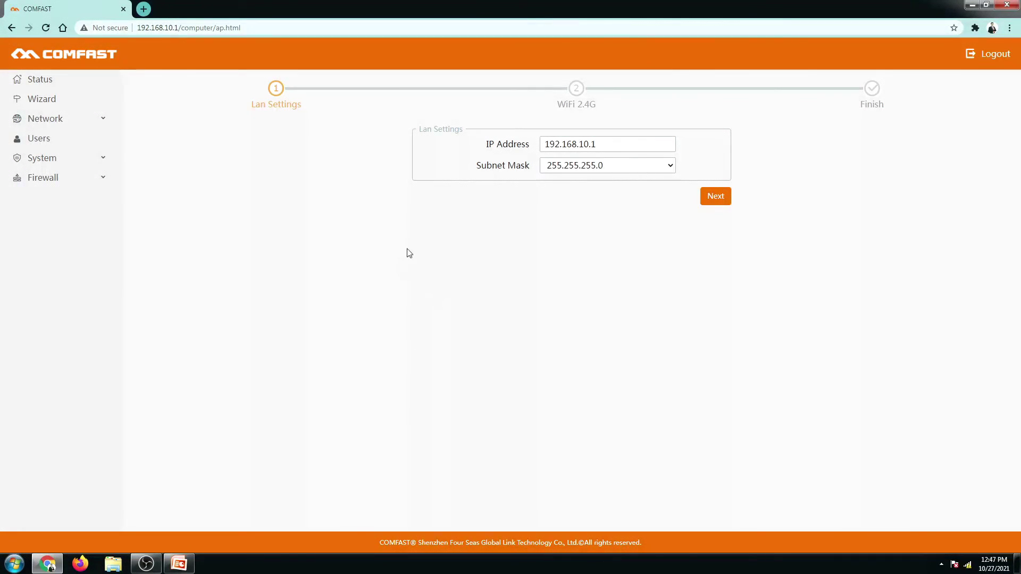
left_click_drag(610, 146, 527, 151)
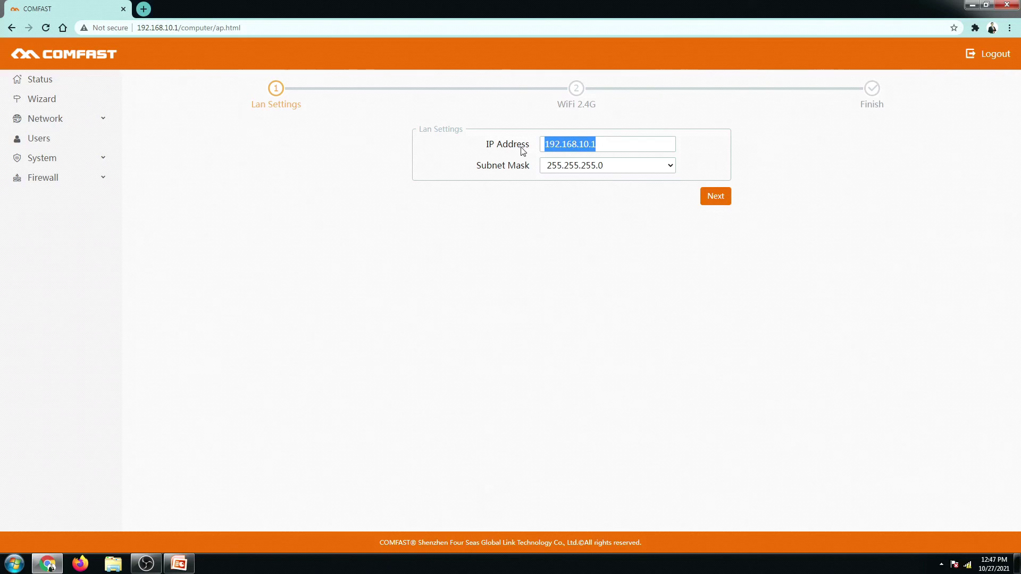
left_click(545, 146)
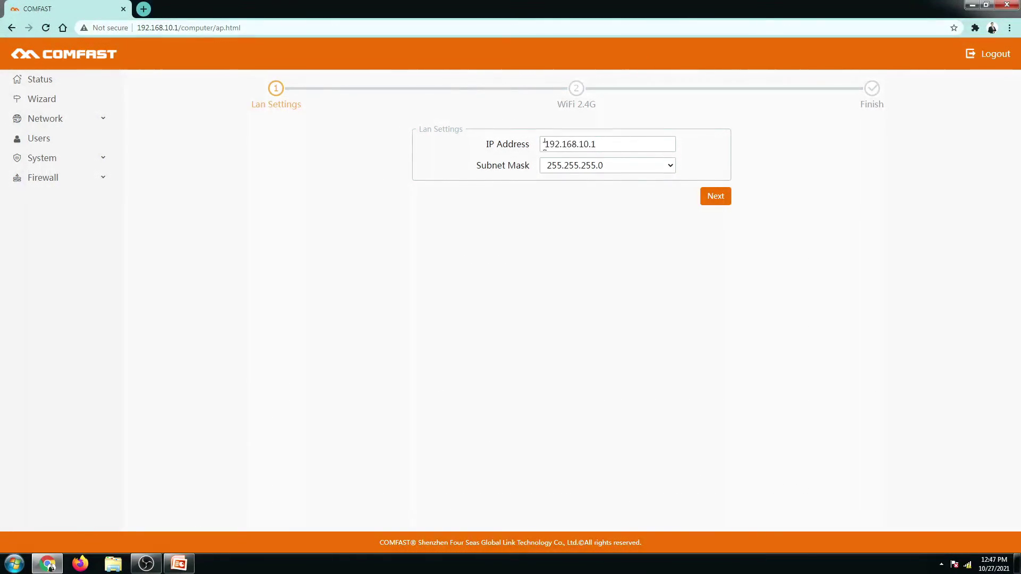
left_click_drag(545, 144, 598, 146)
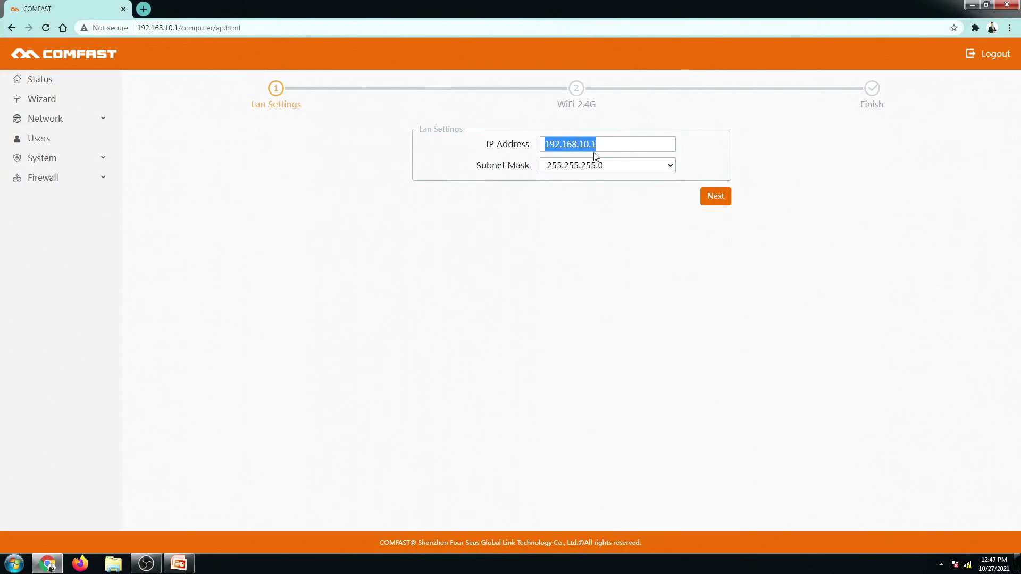
left_click(553, 219)
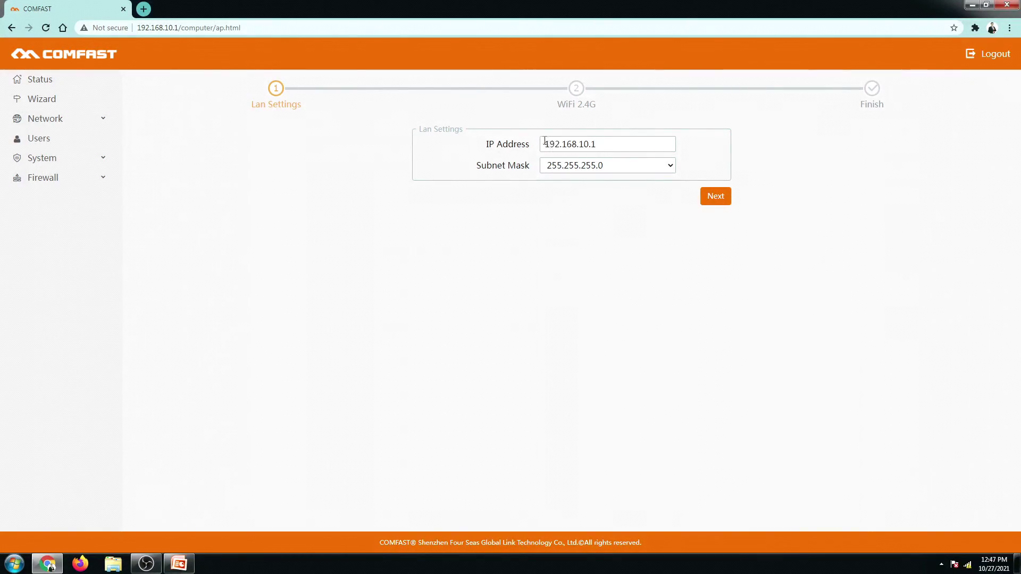
left_click_drag(545, 141, 611, 148)
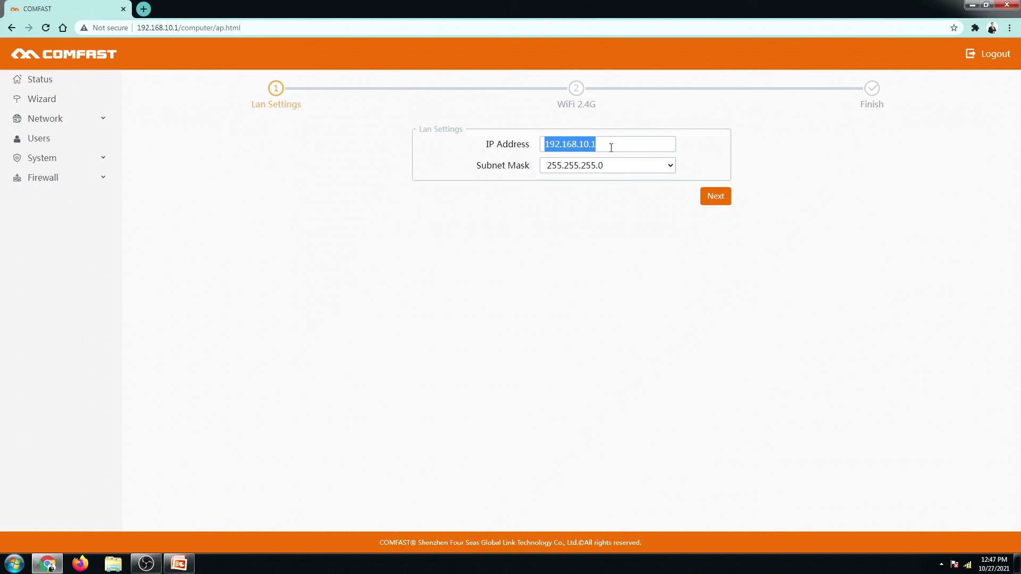
left_click(567, 144)
left_click_drag(582, 145, 608, 145)
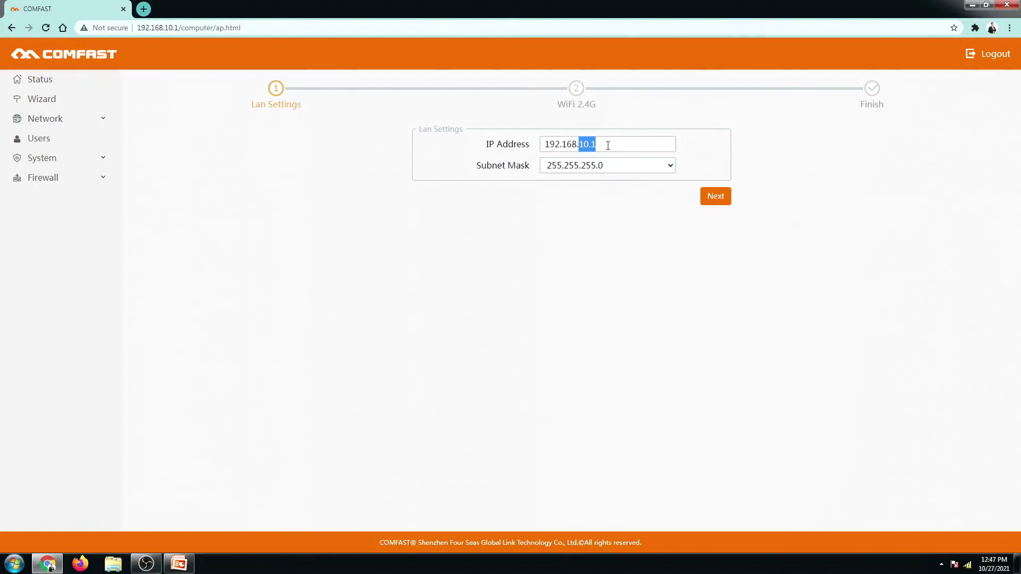
key("BackSpace")
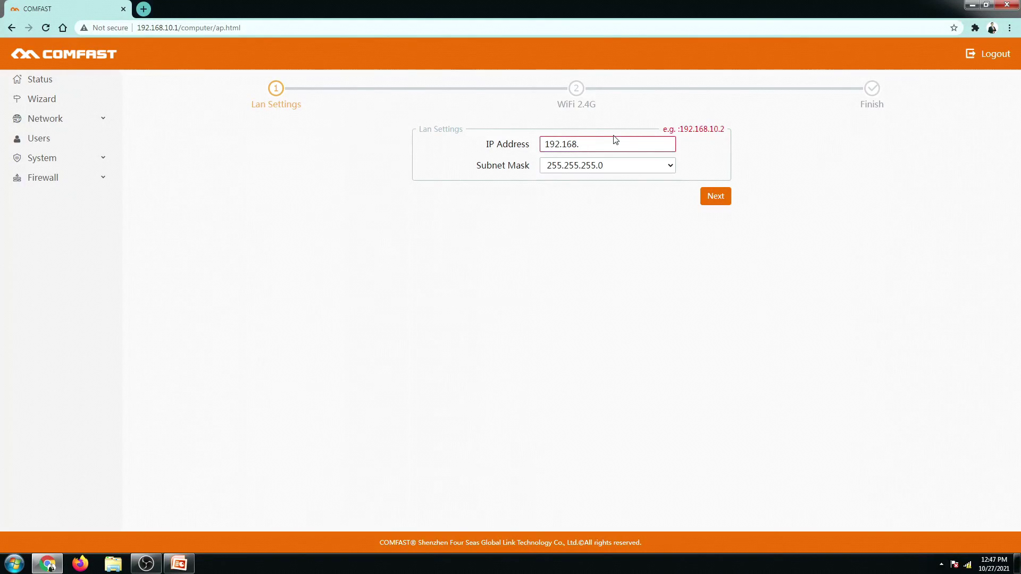
type("1.100")
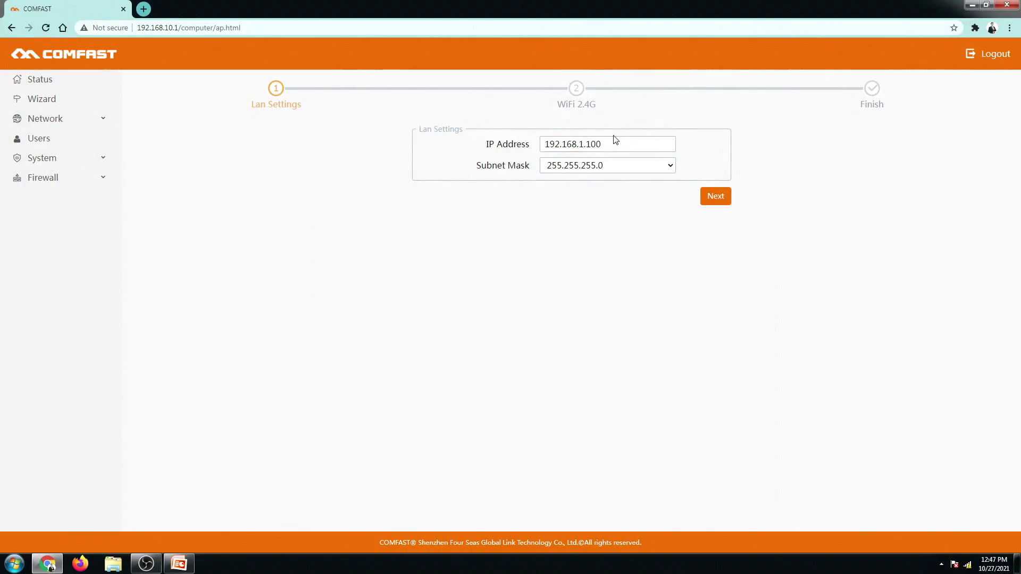
left_click_drag(607, 145, 539, 147)
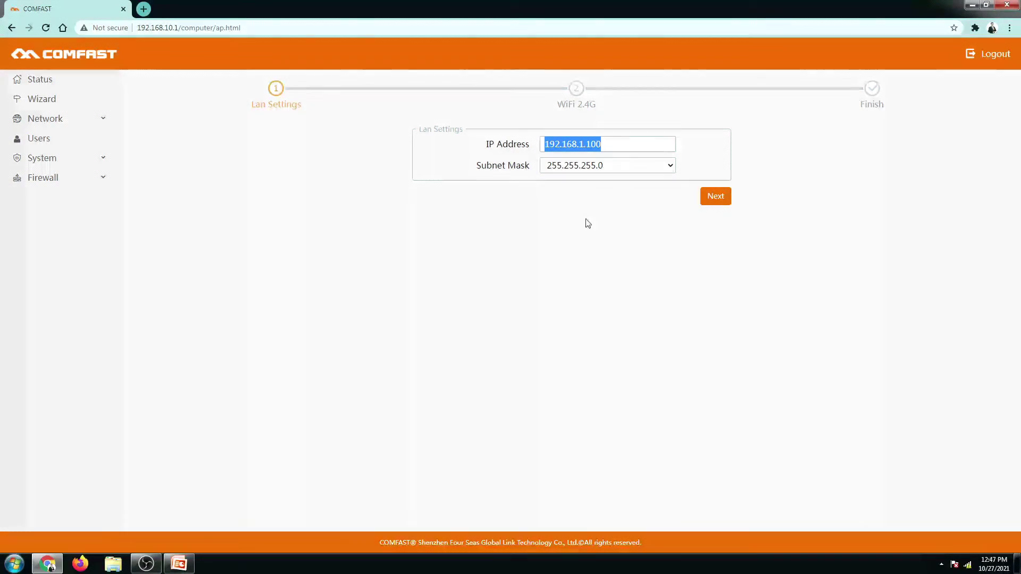
left_click(713, 205)
Rename the 2.4G SSID from COMFAST_6F2E_2G to COMFAST EW71 AP
left_click(717, 196)
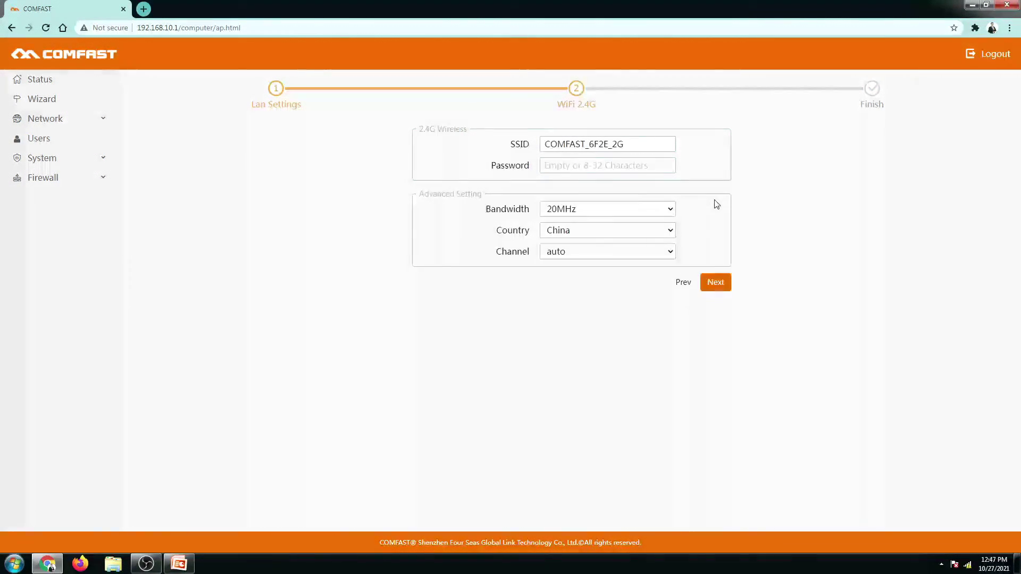
left_click_drag(545, 144, 639, 144)
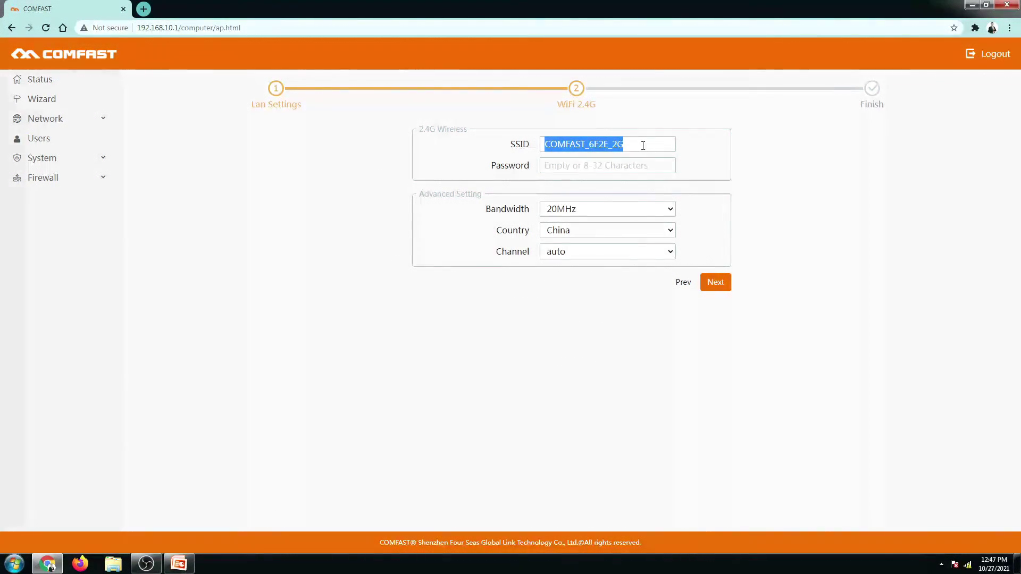
type("COMF")
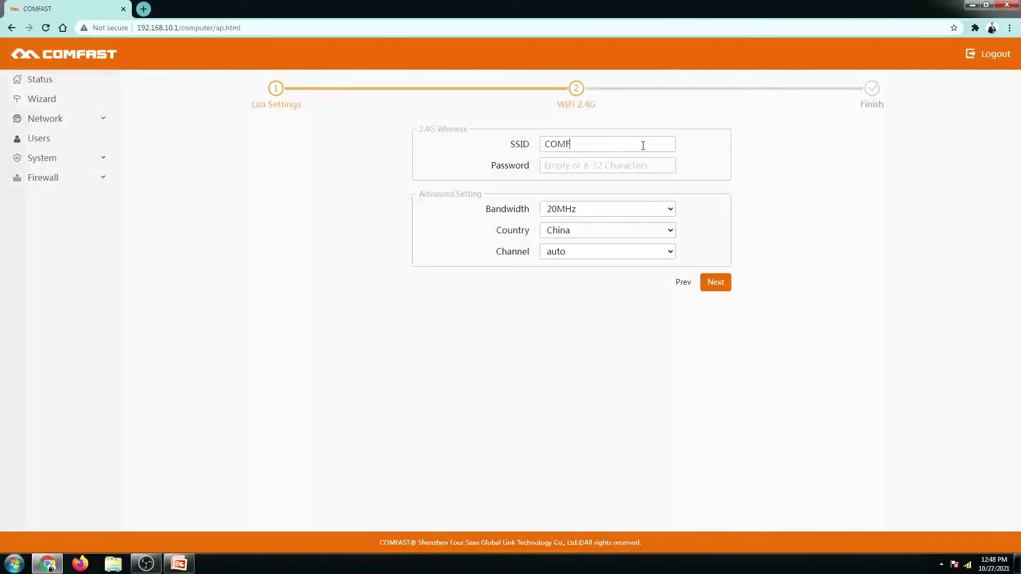
type("AST EW71 AP")
Leave the WiFi password blank and keep 20MHz bandwidth with country China
left_click(588, 166)
left_click(721, 193)
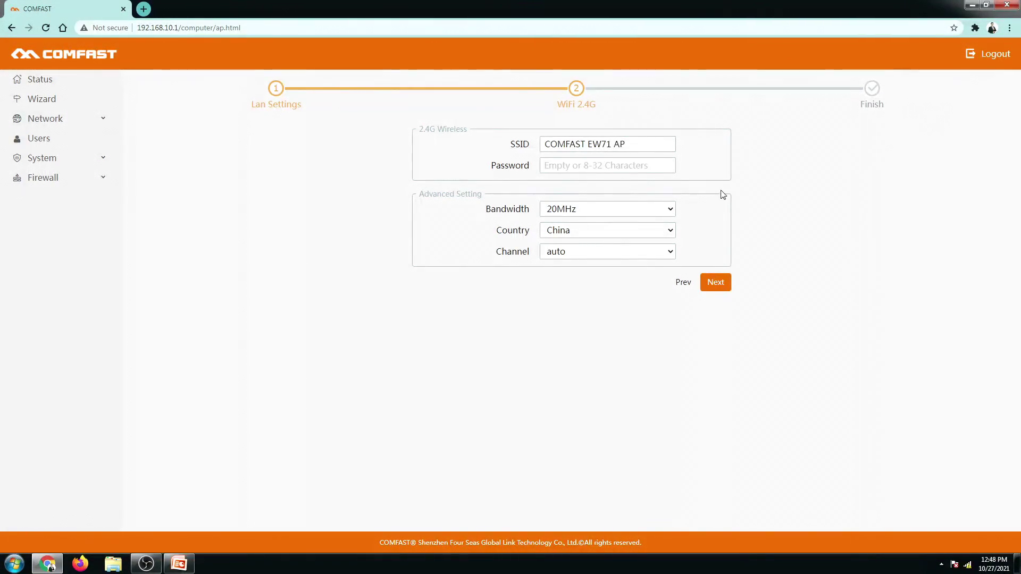
left_click(608, 216)
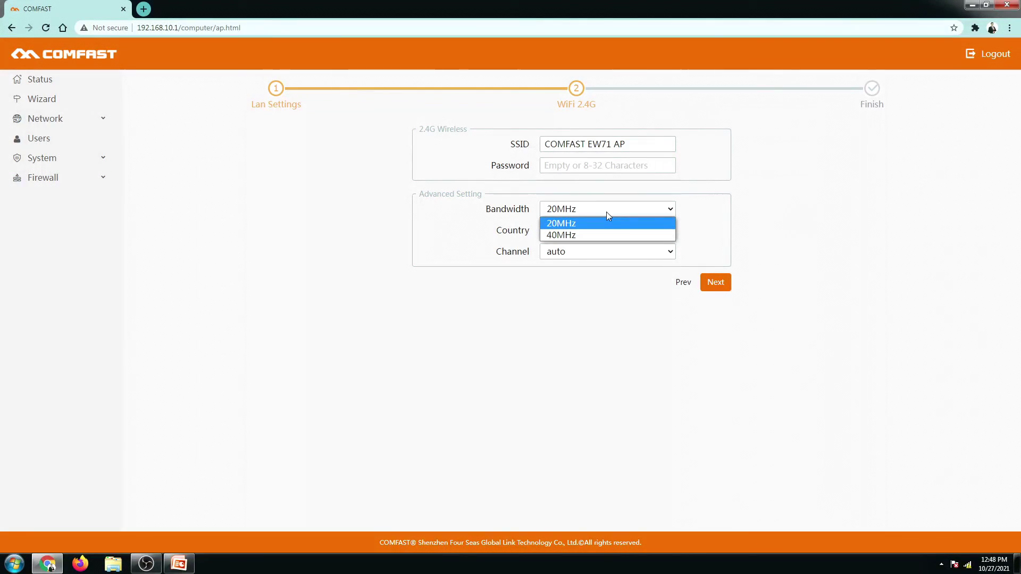
left_click(607, 212)
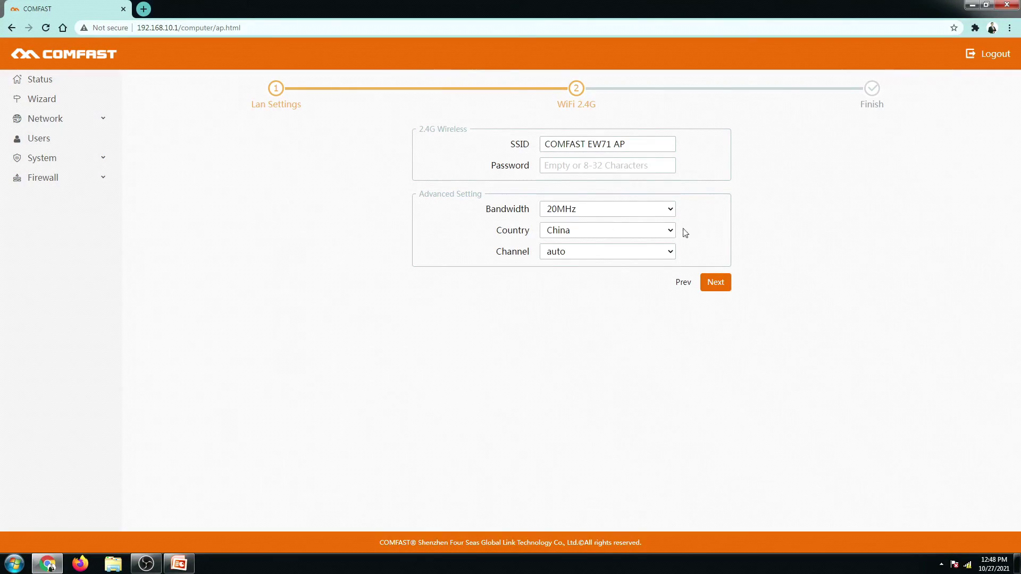
left_click(666, 231)
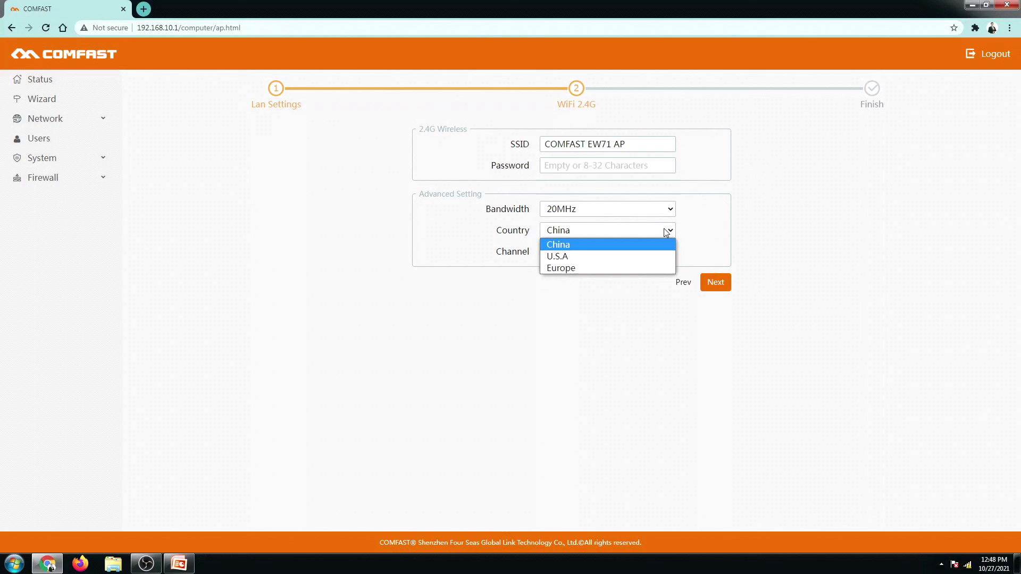
left_click(573, 248)
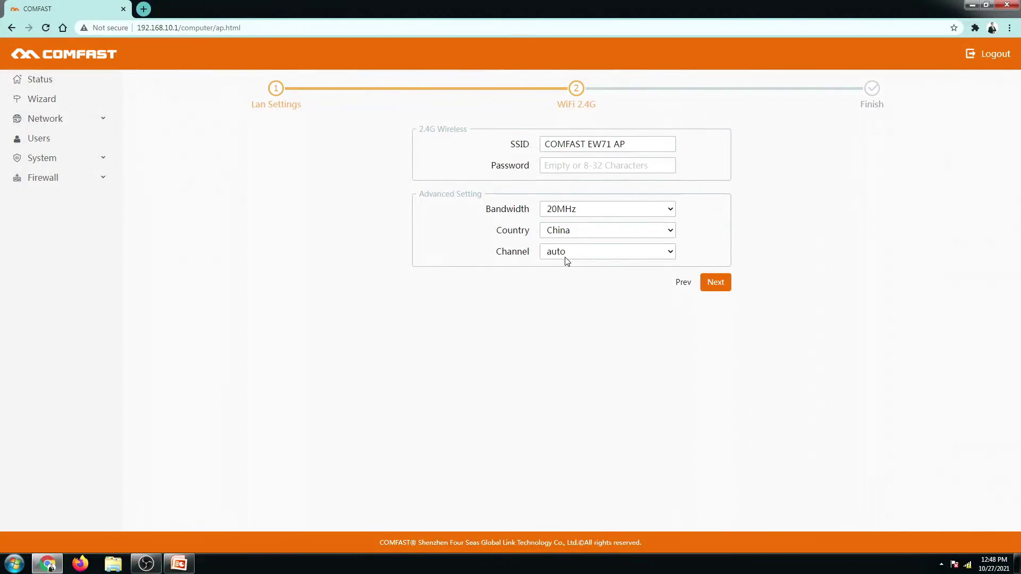
Review the AP summary and apply the settings with Finish
left_click(717, 283)
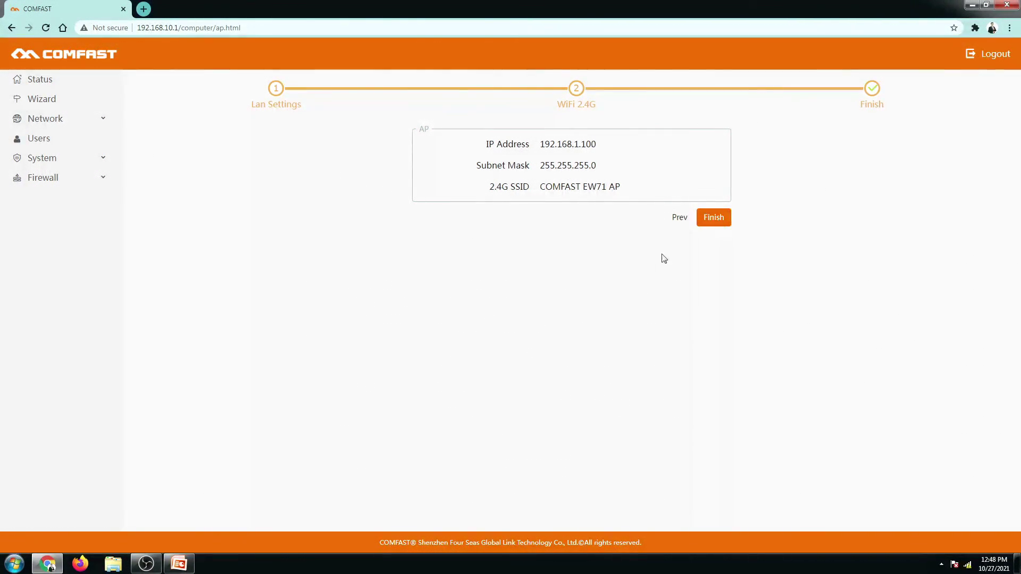
left_click(714, 228)
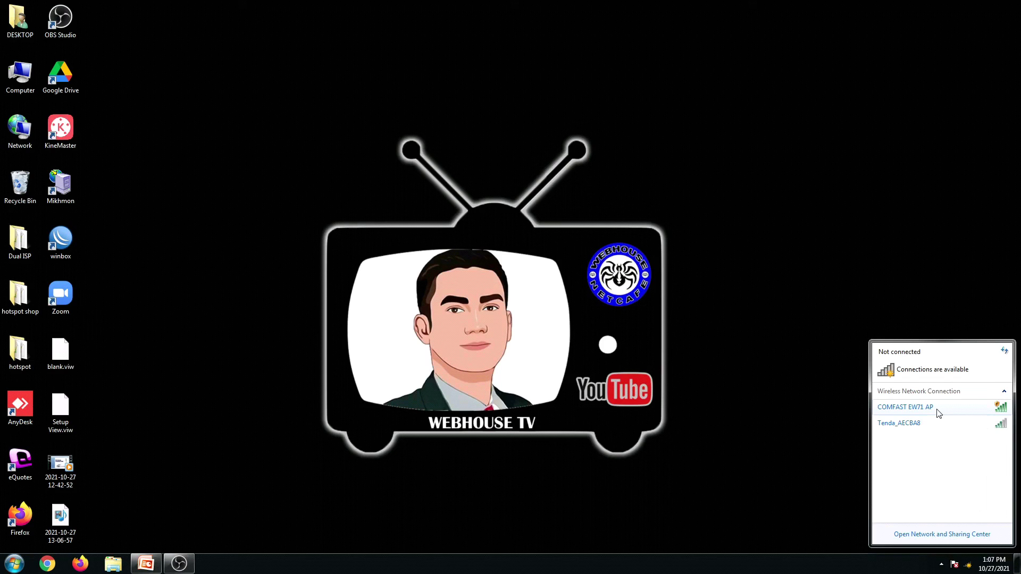
Join COMFAST EW71 AP, open the hotspot's voucher login page in Firefox, then minimize Firefox
left_click(938, 414)
left_click(982, 450)
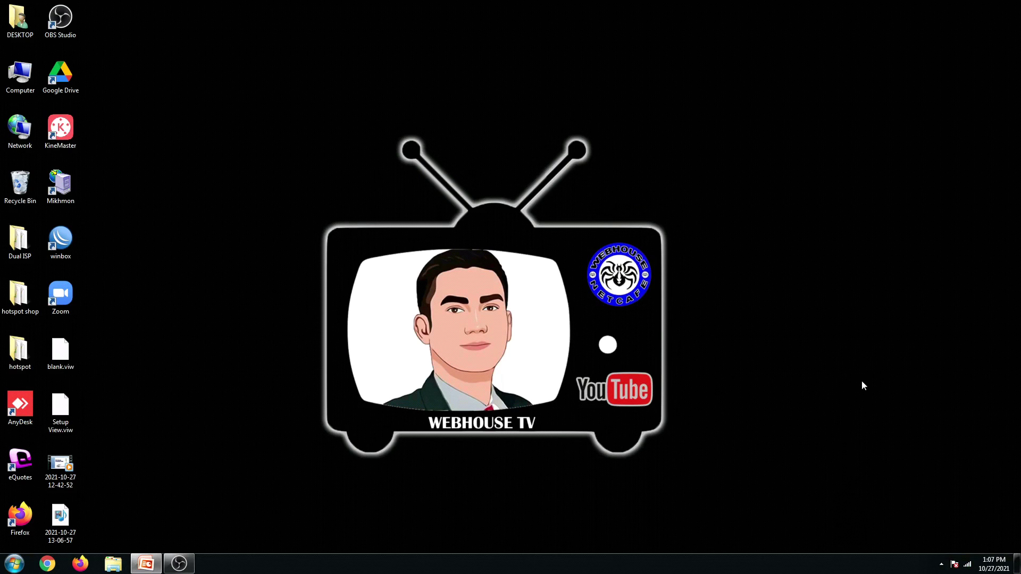
left_click(81, 565)
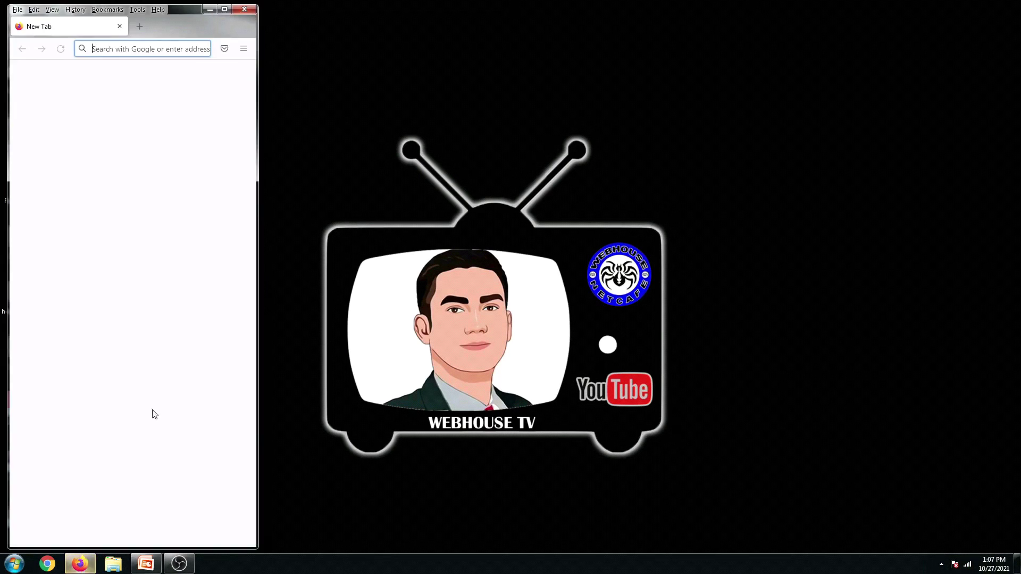
left_click(58, 88)
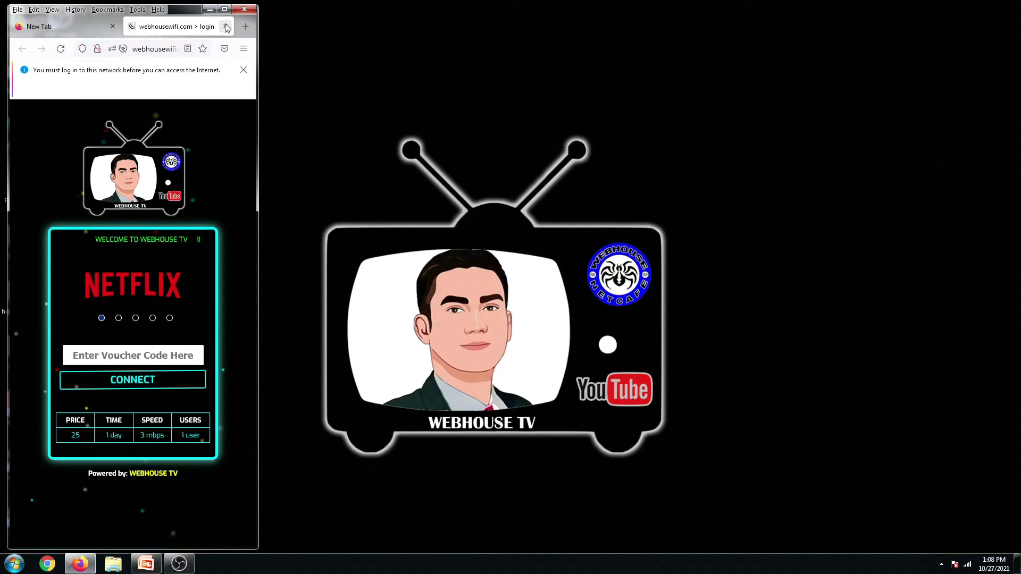
left_click(211, 9)
Connect WinBox to the TEST router and select the WEBHOUSETV user under Hotspot Users
double_click(60, 240)
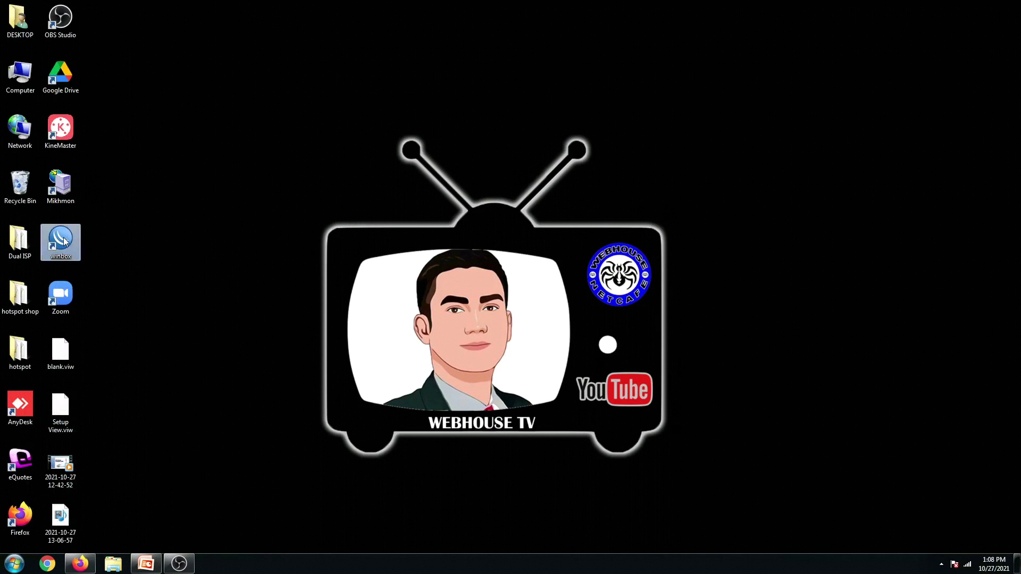
left_click(79, 564)
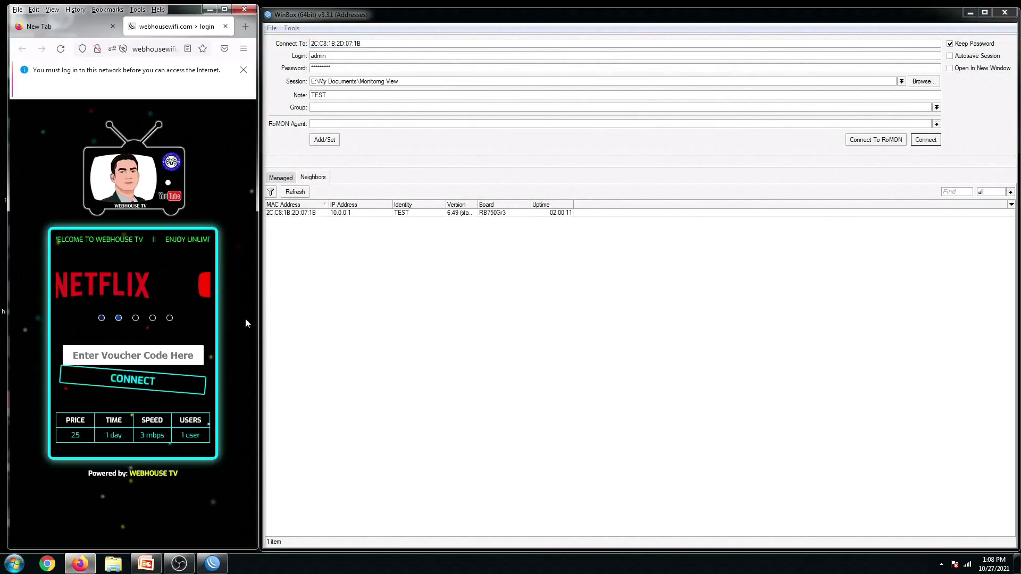
left_click(297, 213)
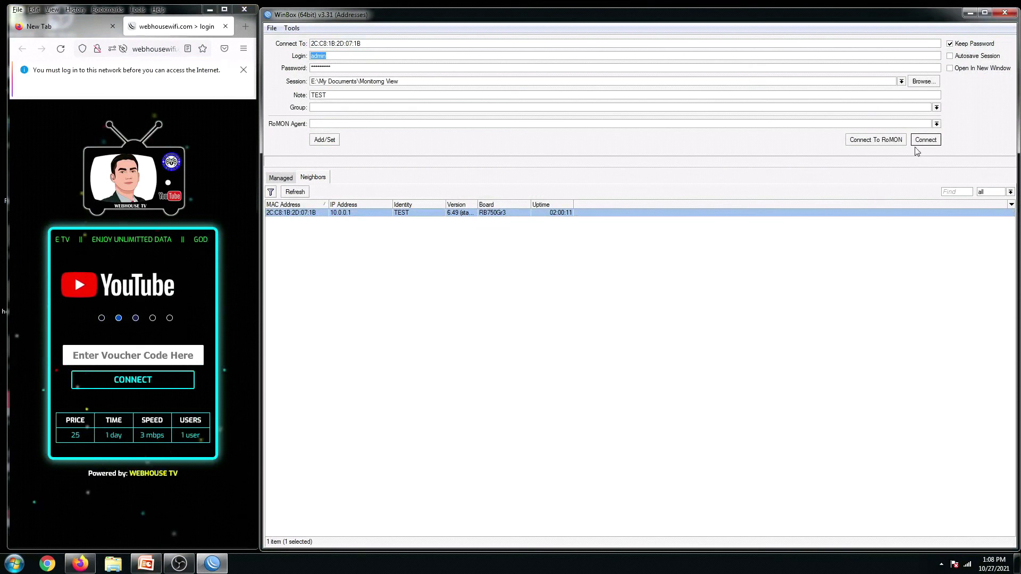
left_click(926, 140)
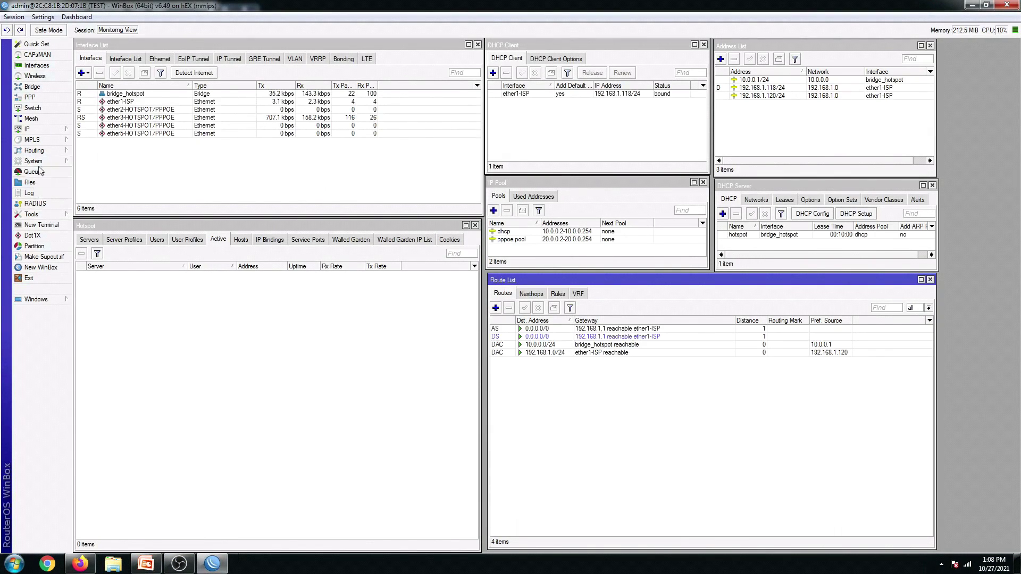
left_click(156, 241)
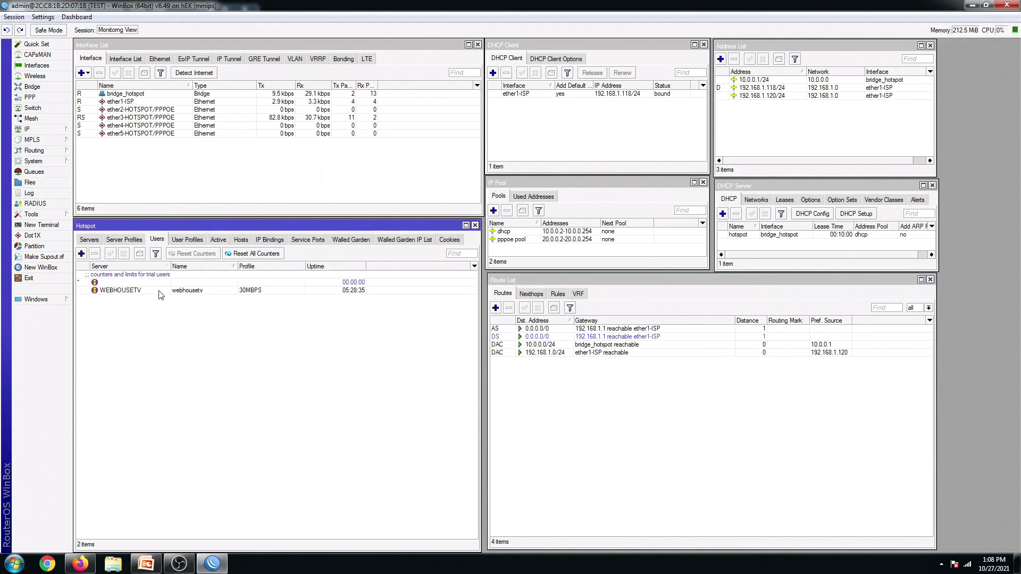
left_click(250, 295)
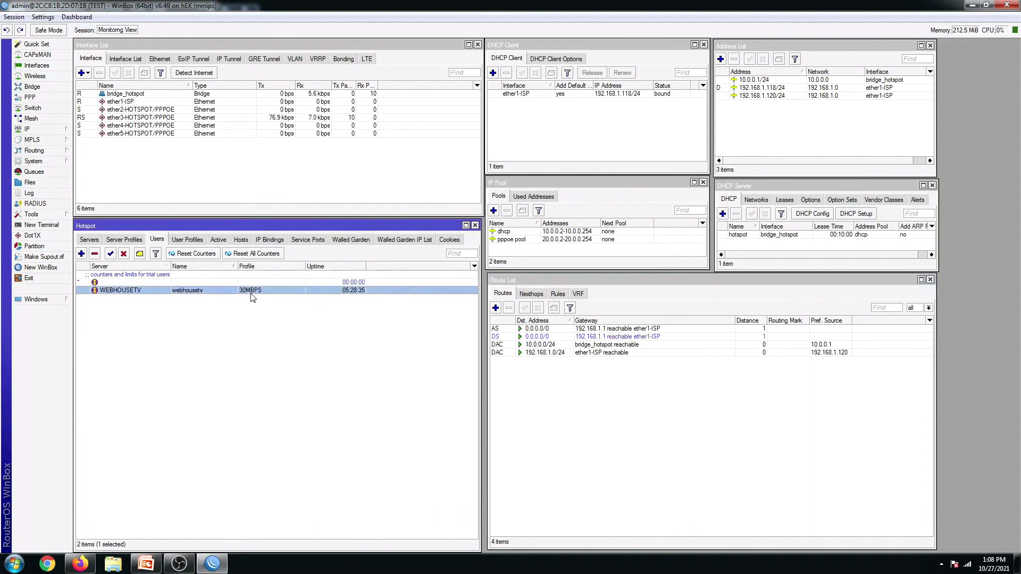
left_click(987, 4)
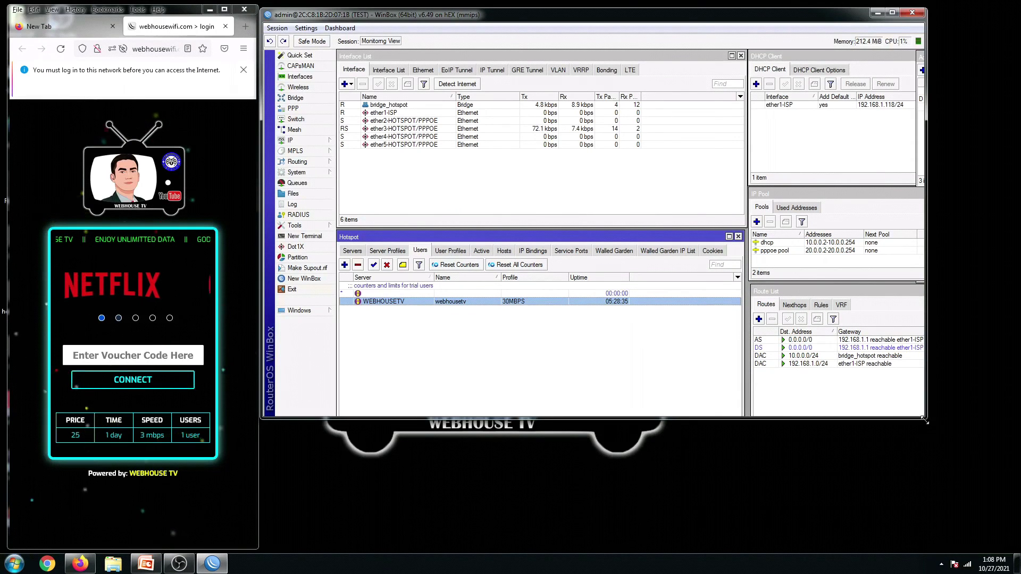
Log into the hotspot portal with the voucher code and view the active sessions in WinBox
left_click_drag(925, 421, 1017, 549)
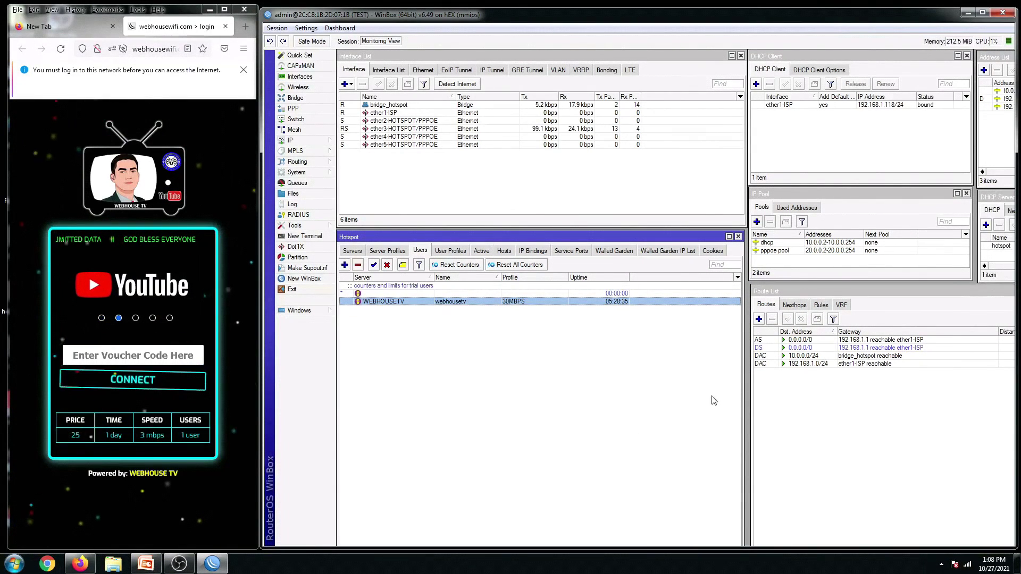
left_click(150, 361)
type("web")
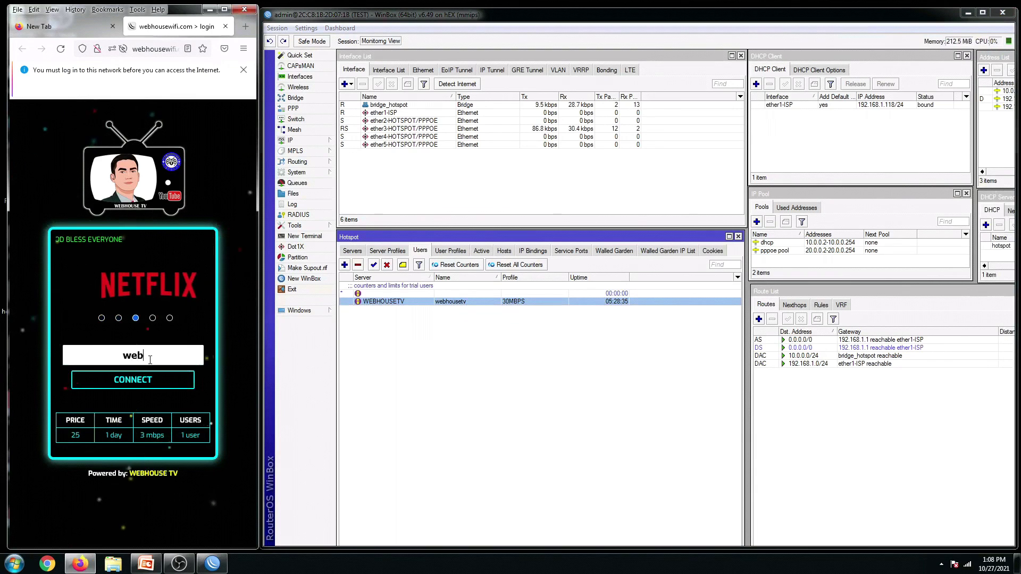
type("housetv")
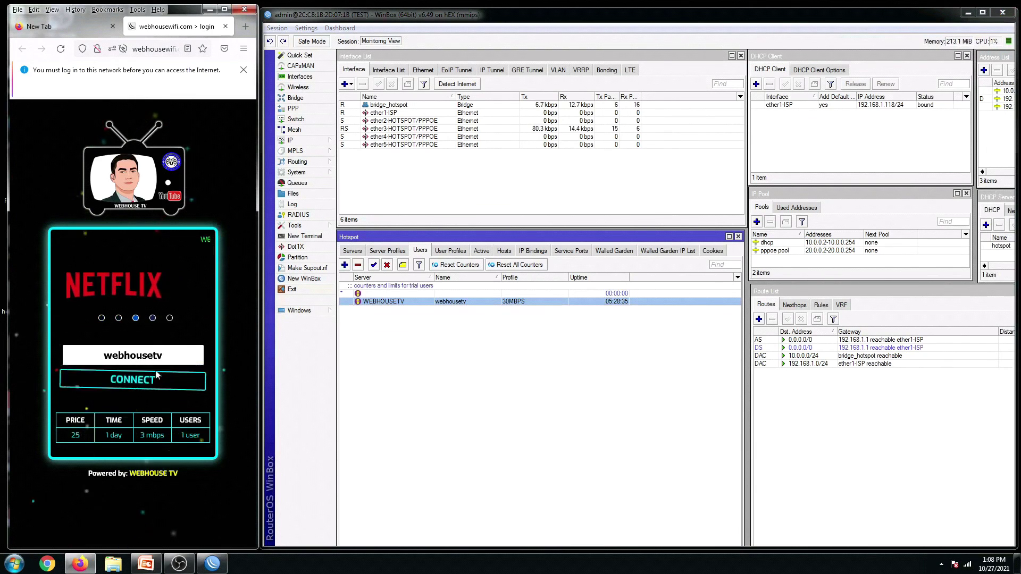
left_click(157, 378)
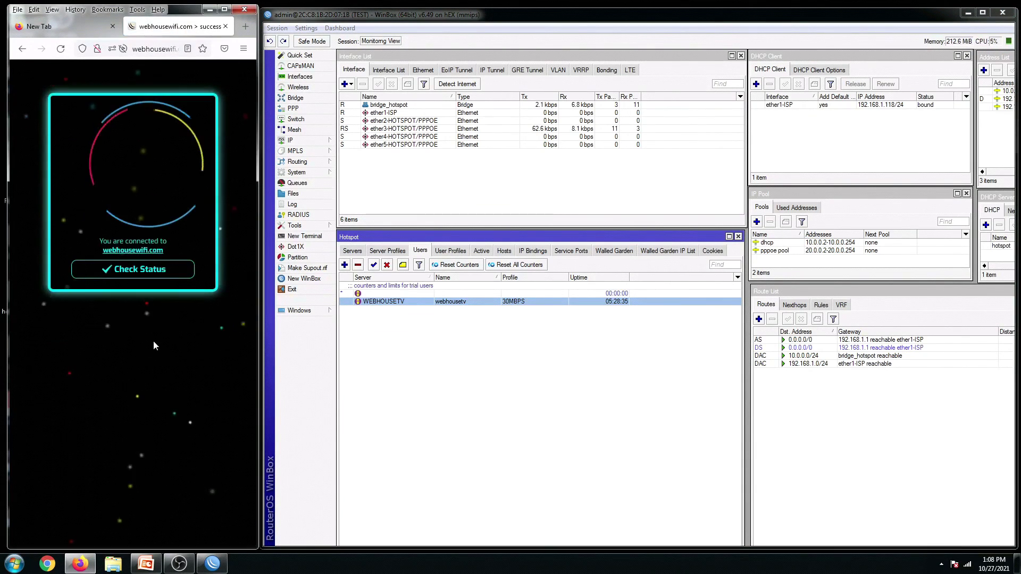
left_click(481, 250)
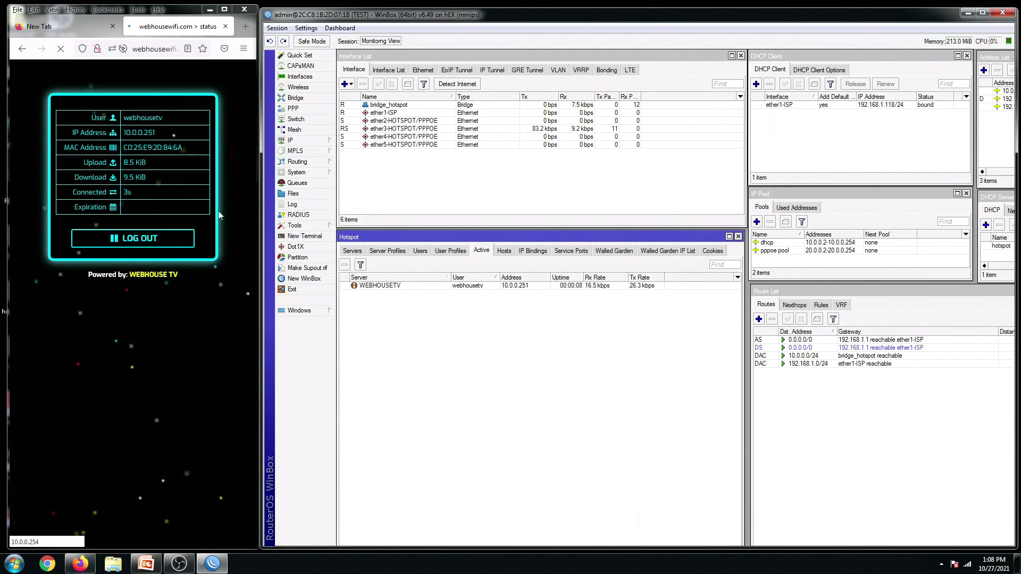
Run the fast.com speed test twice, reaching about 29 Mbps
left_click(99, 29)
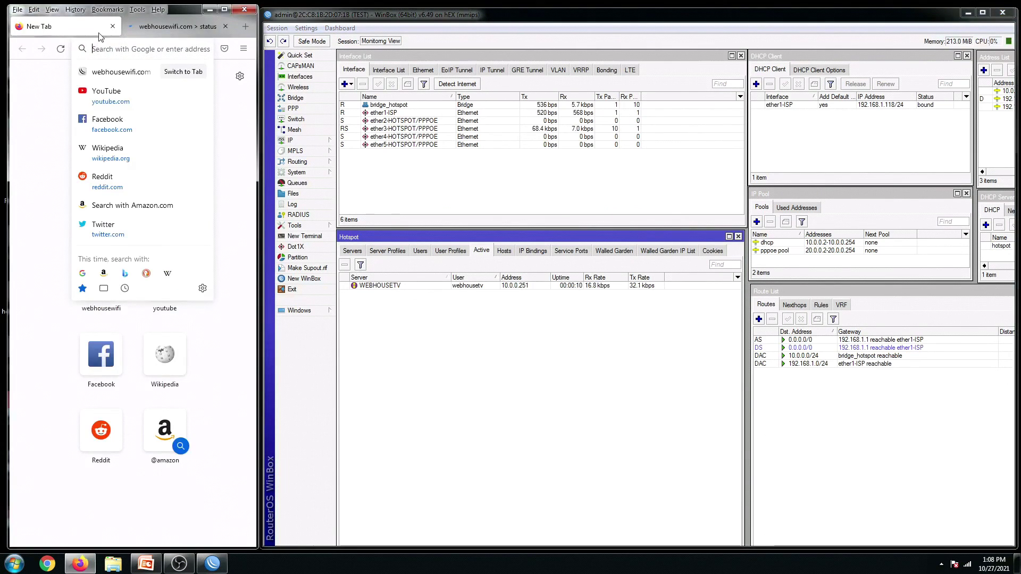
type("fast.com")
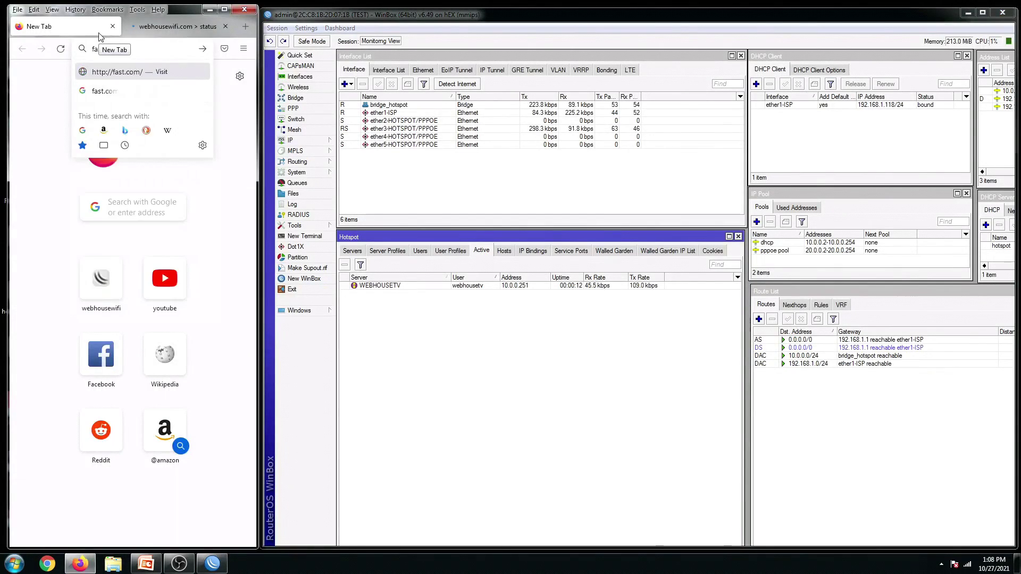
key("Return")
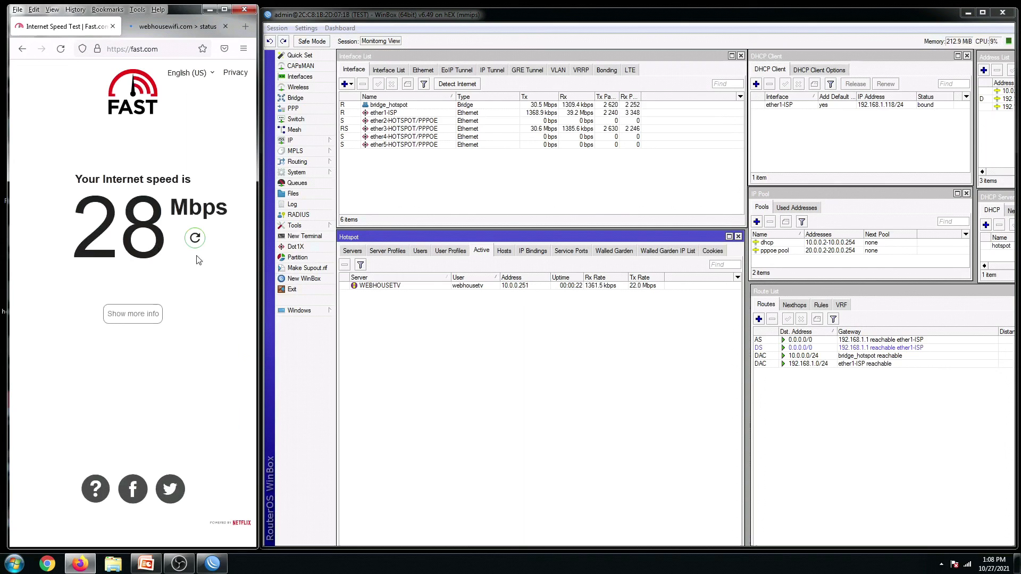
left_click(195, 238)
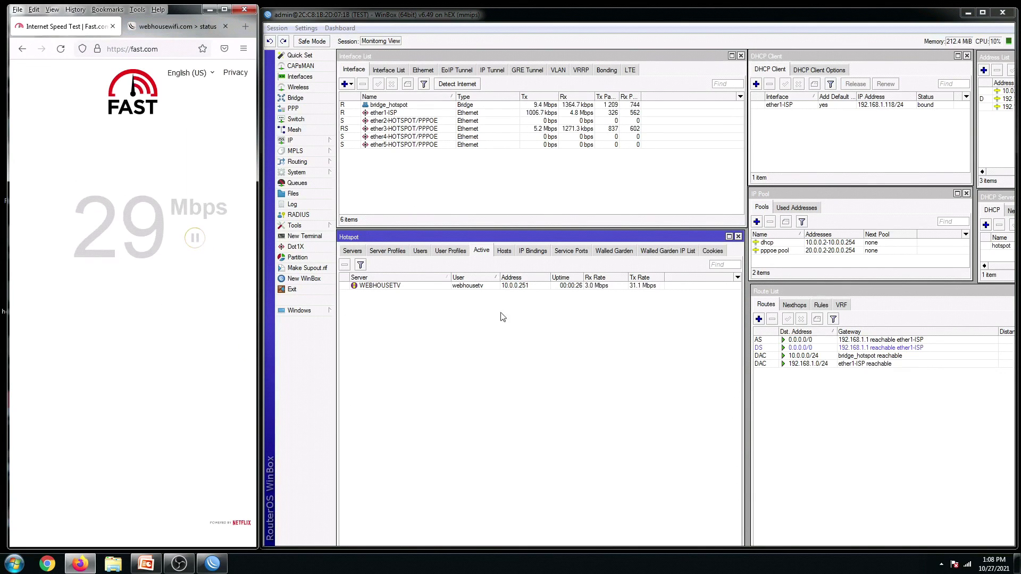
left_click(451, 250)
Change the 30MBPS profile's rate limit from 30M/30M to 50M/50M and save it
double_click(551, 287)
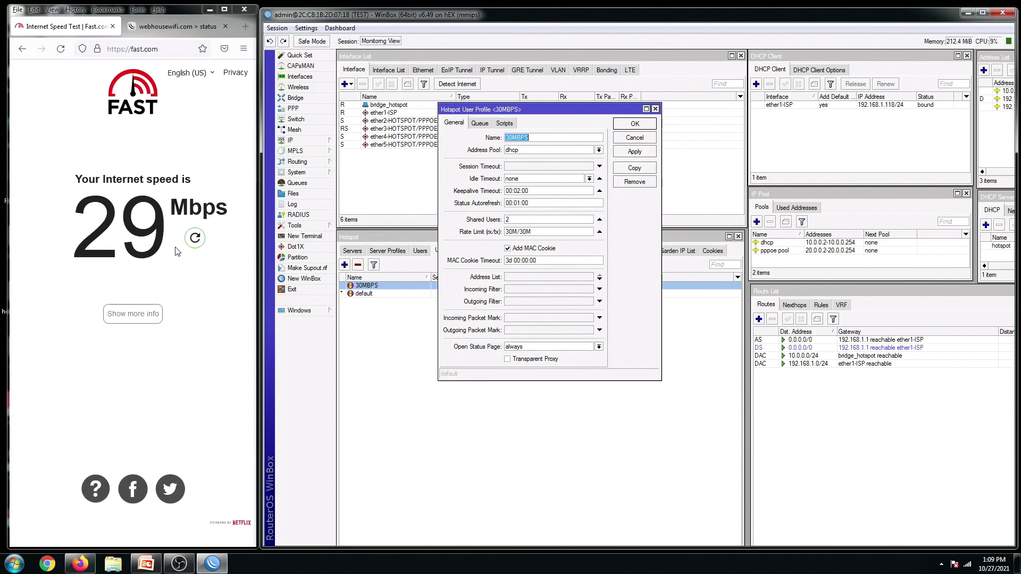
left_click_drag(567, 113, 571, 118)
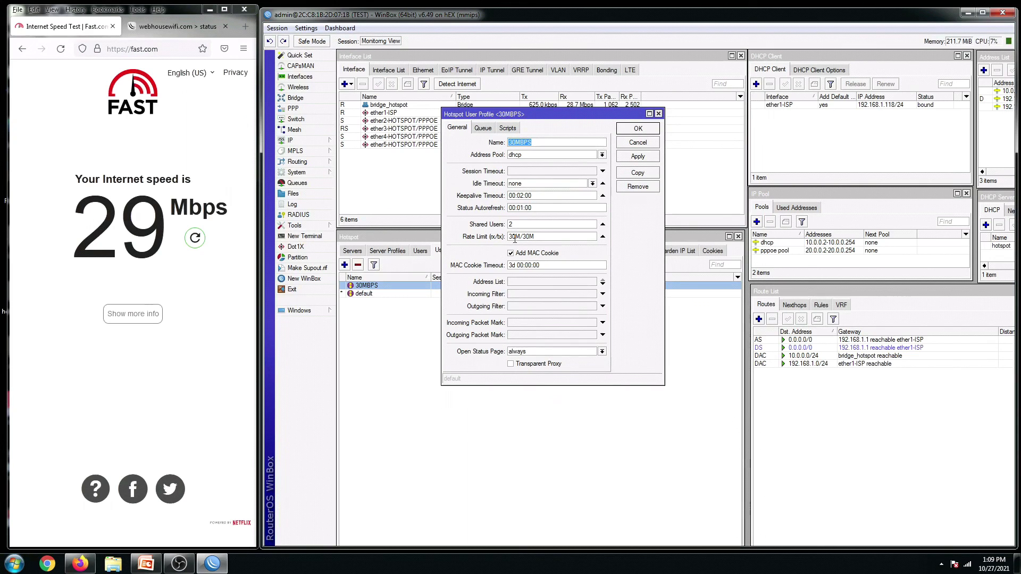
left_click_drag(517, 240, 509, 239)
type("50")
left_click(636, 157)
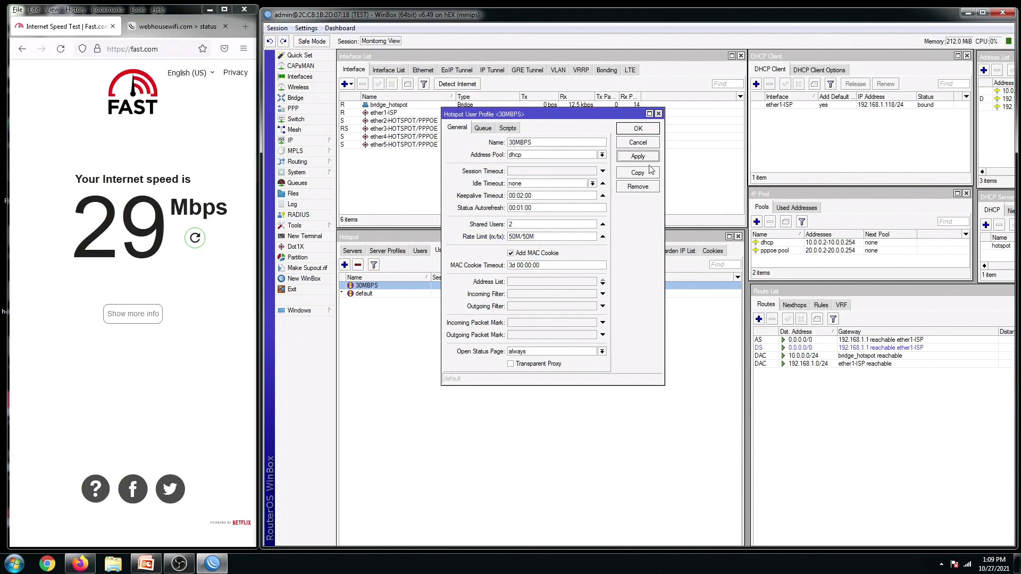
left_click(633, 129)
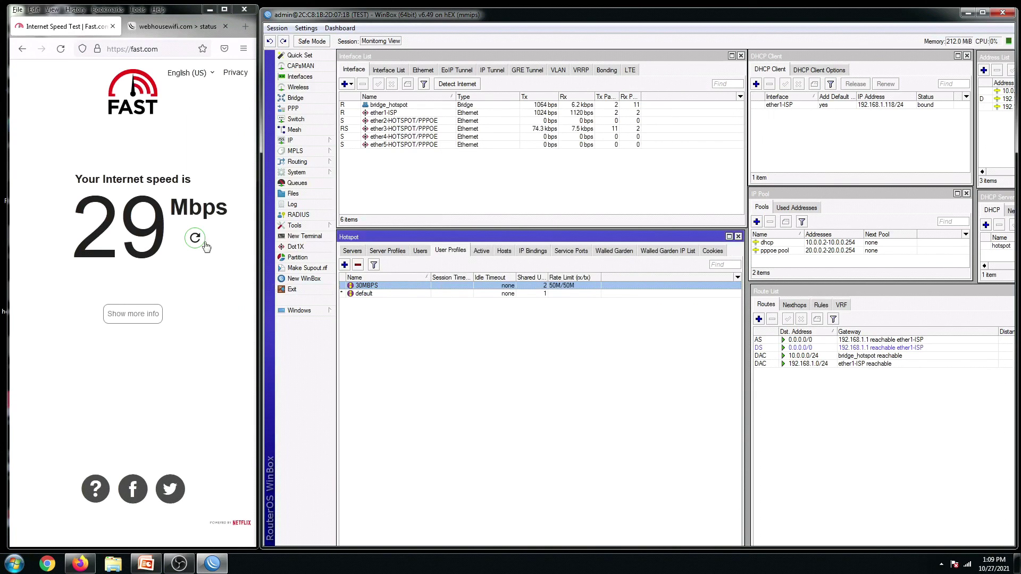
Log the client out of the hotspot, then disable and re-enable the WEBHOUSETV user
left_click(160, 26)
left_click(133, 238)
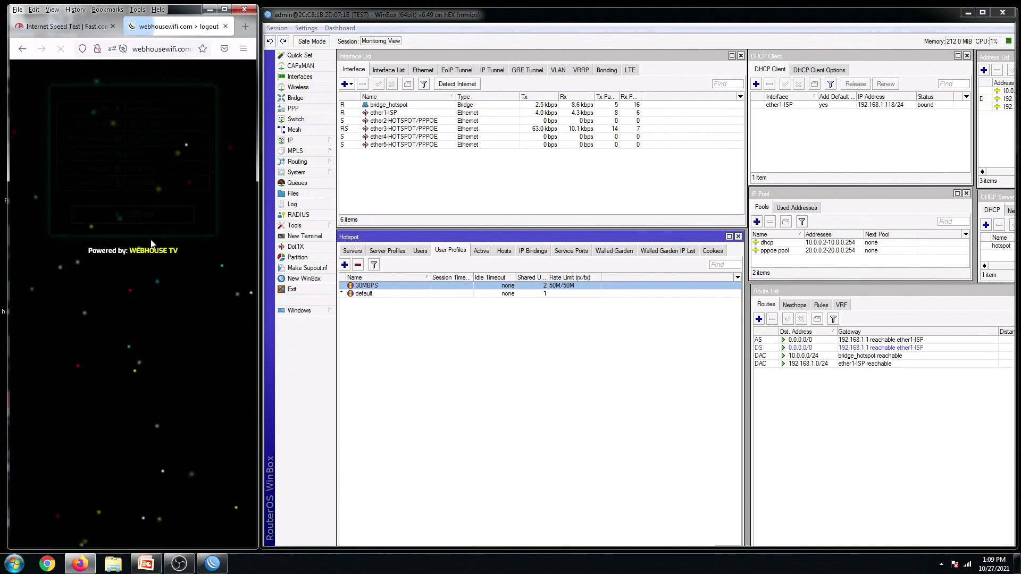
left_click(420, 250)
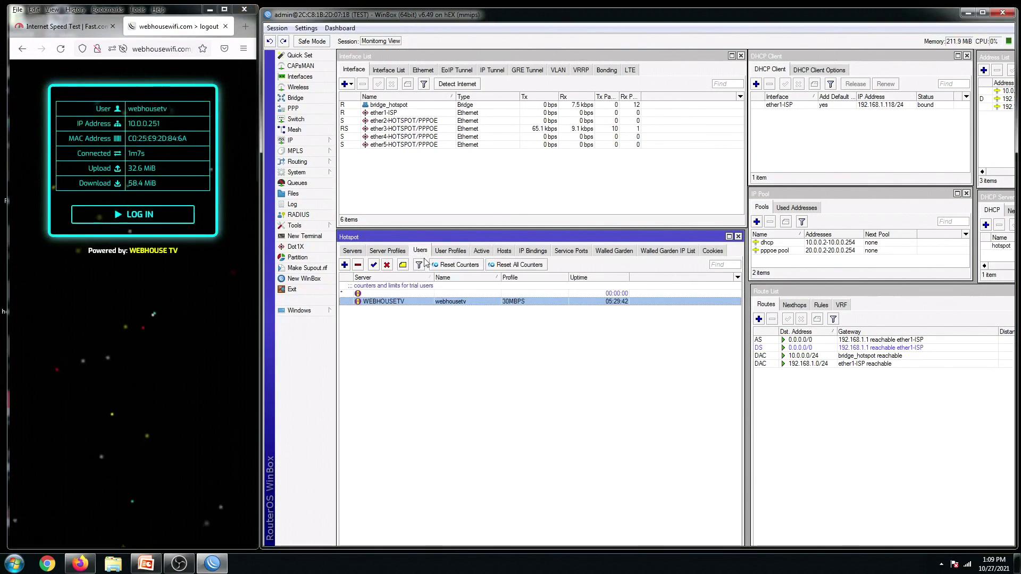
left_click(387, 264)
left_click(133, 213)
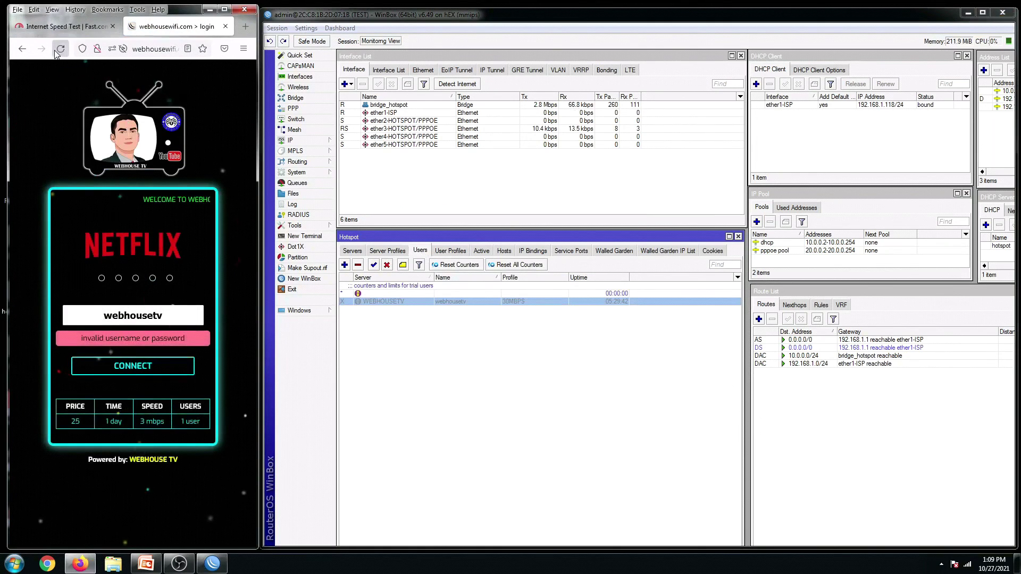
left_click(374, 264)
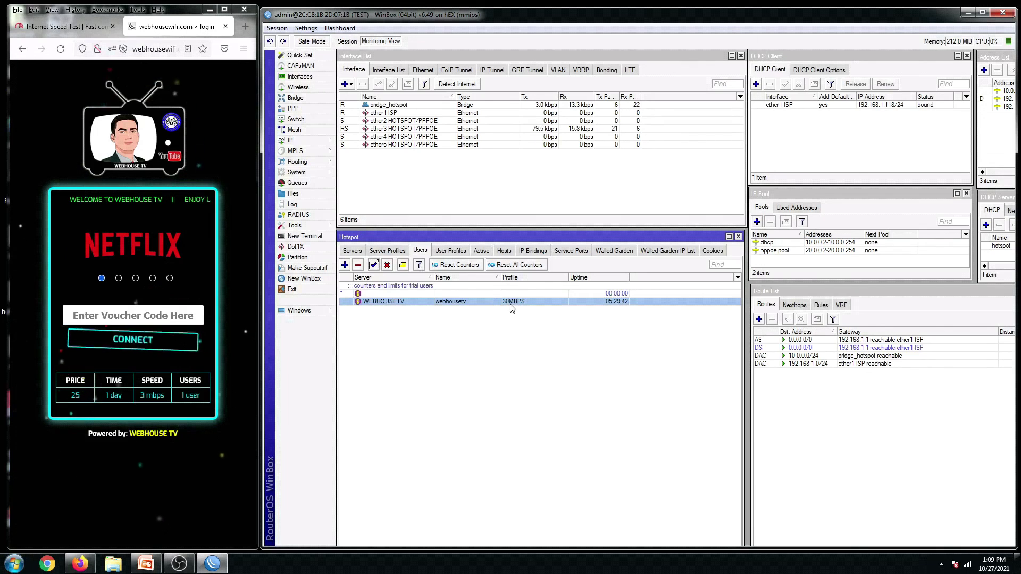
left_click(450, 251)
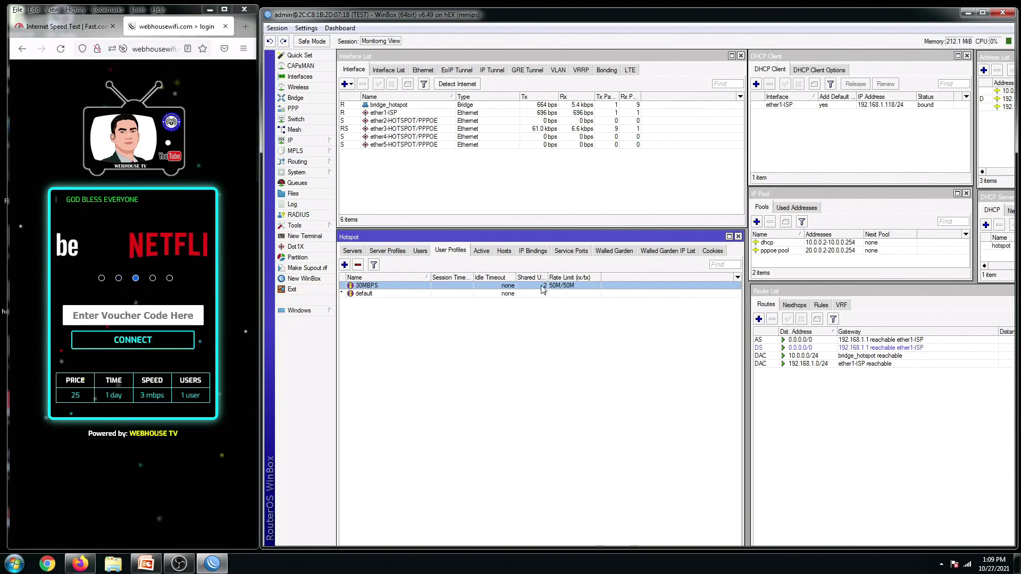
Log back into the hotspot with the voucher code and select the new WEBHOUSETV session
left_click(129, 310)
type("webhou")
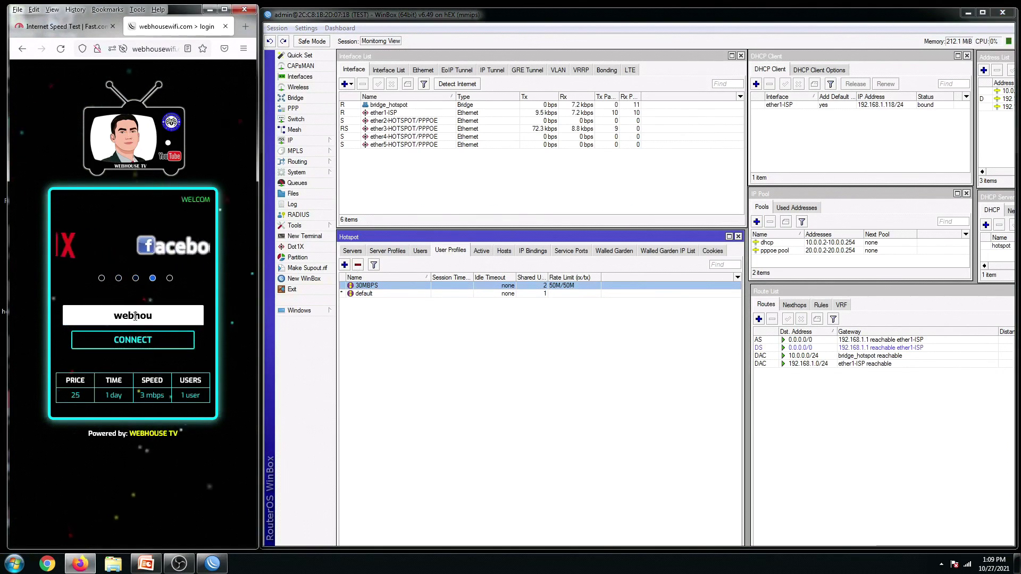
type("set")
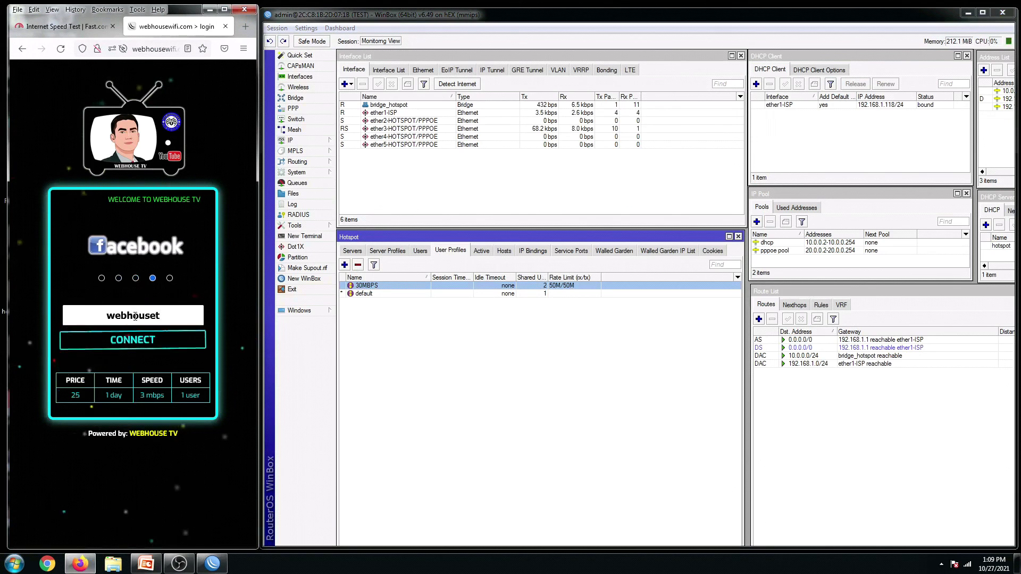
type("v")
left_click(173, 340)
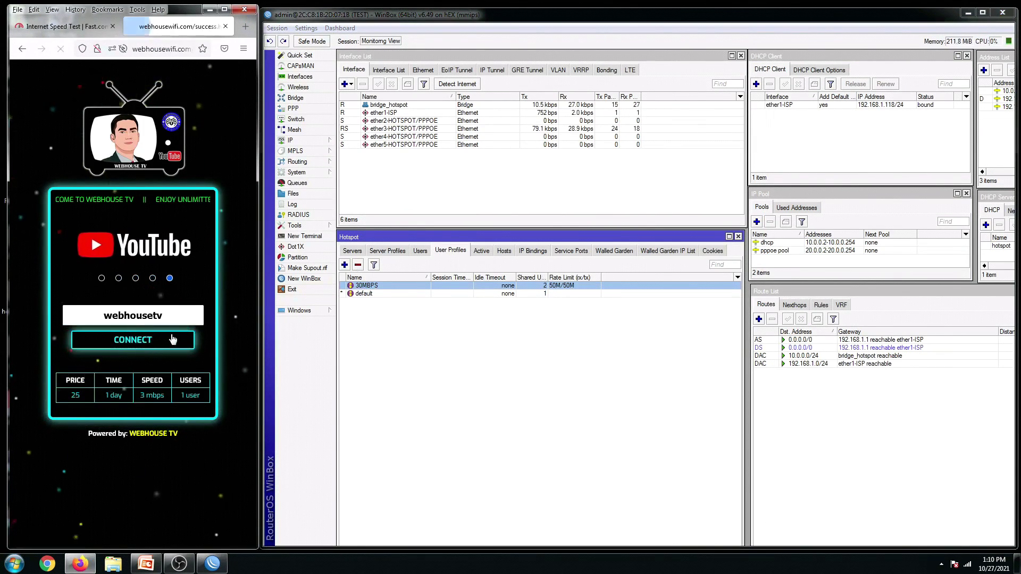
left_click(482, 251)
left_click(488, 287)
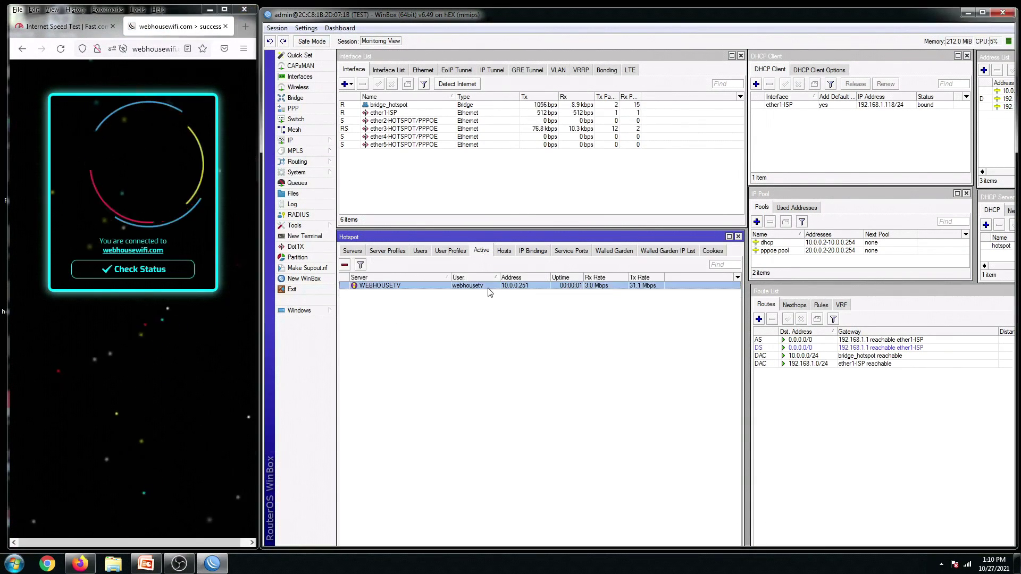
Rerun the fast.com speed test, now reading about 39 Mbps, above the old 30M cap
left_click(53, 28)
left_click(195, 239)
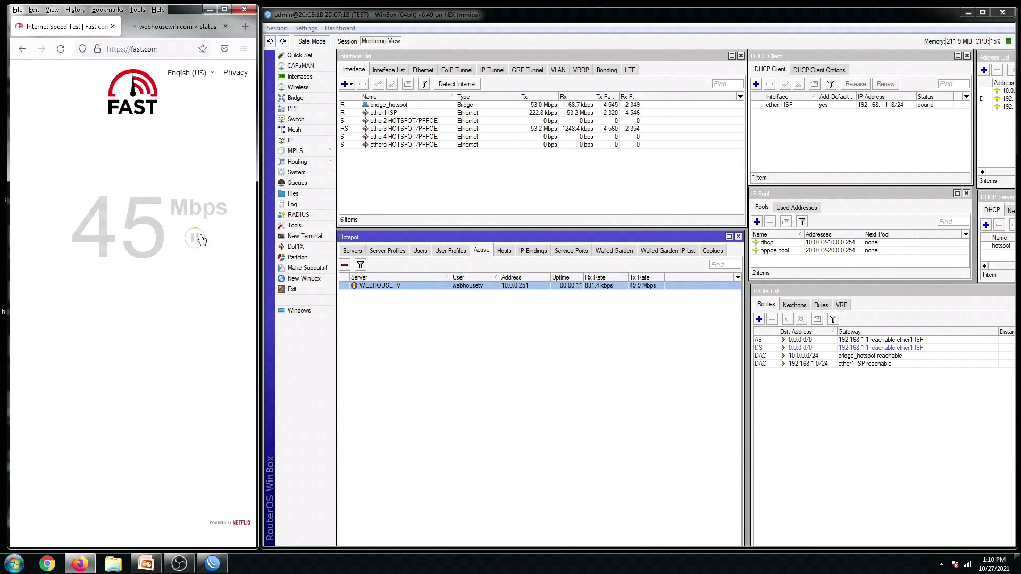
left_click(195, 239)
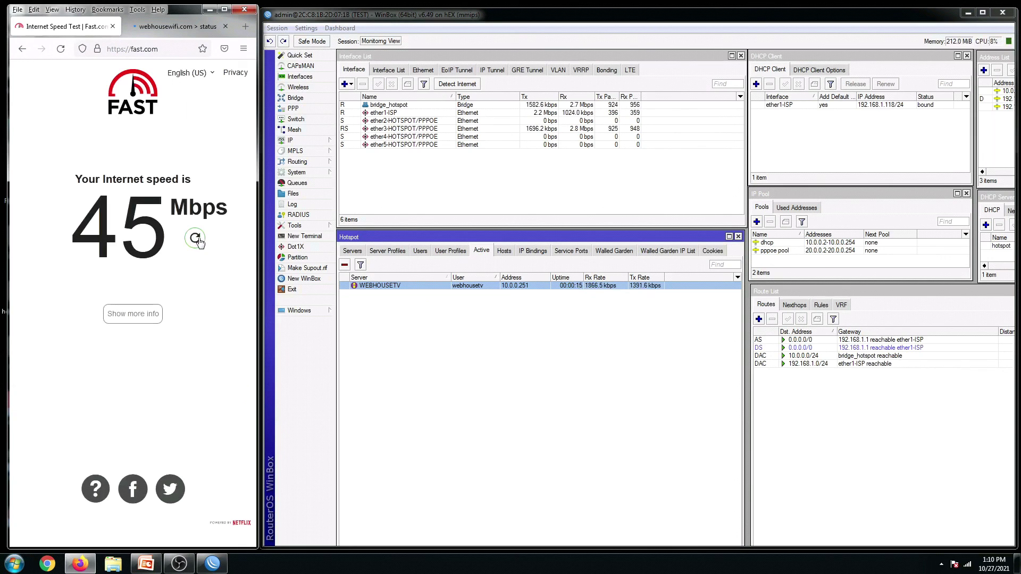
left_click(196, 239)
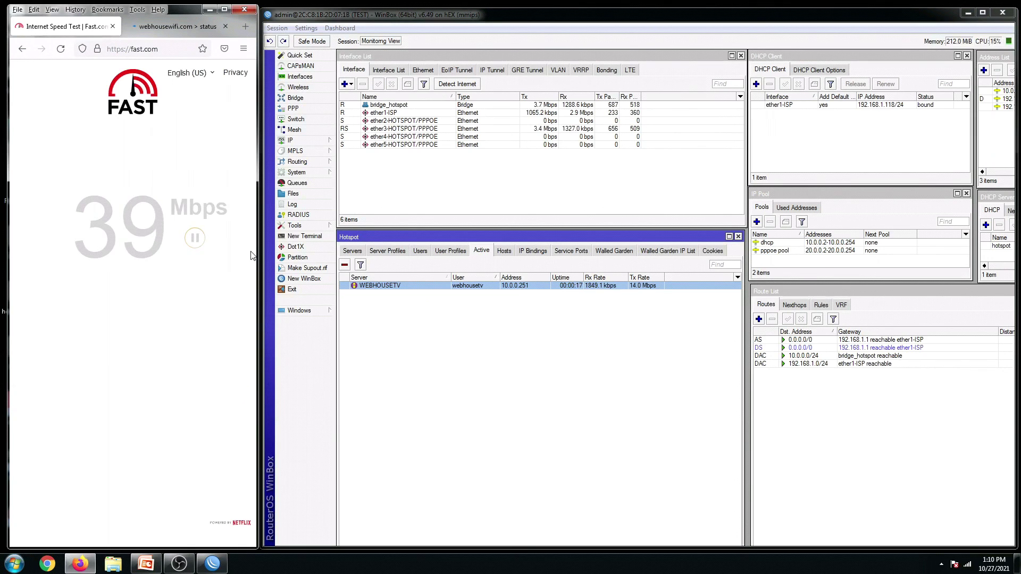